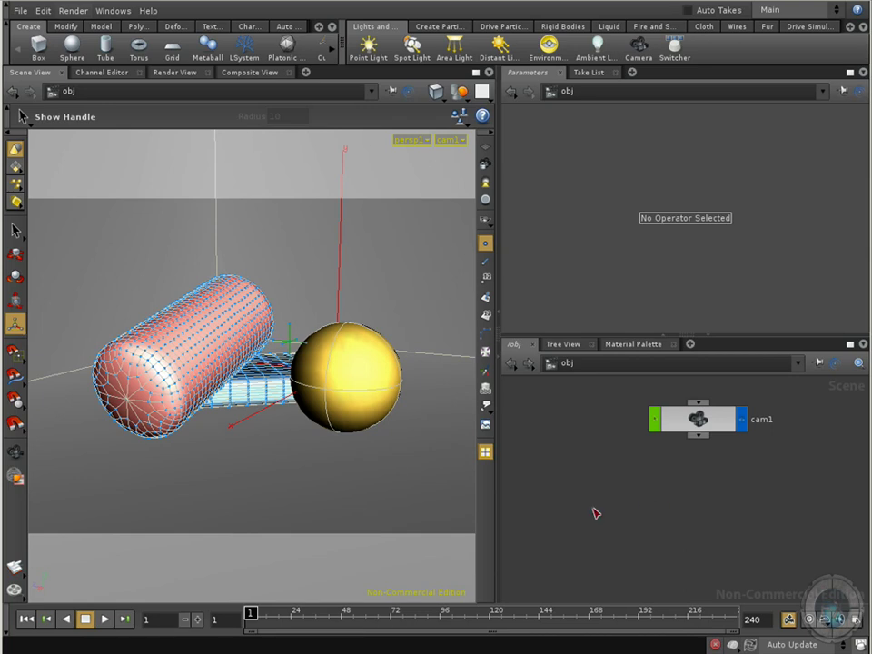
# Add an ambient light, ambient1, and drag its node beneath cam1 in the network
pyautogui.moveTo(595, 514); pyautogui.dragTo(647, 499, button='middle')
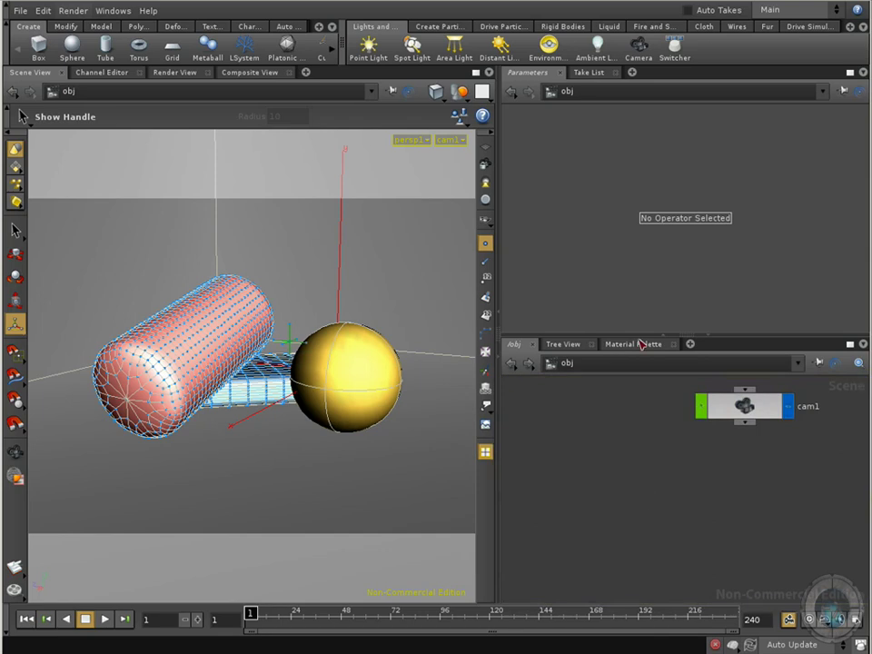
pyautogui.click(597, 47)
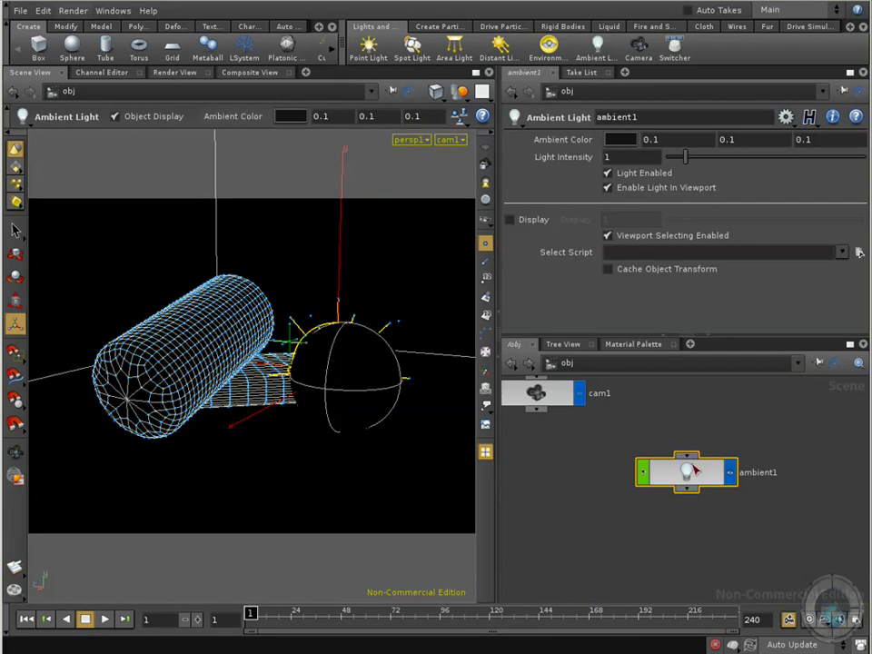
pyautogui.moveTo(696, 469); pyautogui.dragTo(598, 459)
pyautogui.moveTo(692, 433); pyautogui.dragTo(782, 427, button='middle')
pyautogui.moveTo(713, 479); pyautogui.dragTo(651, 461)
pyautogui.moveTo(717, 455); pyautogui.dragTo(765, 434, button='middle')
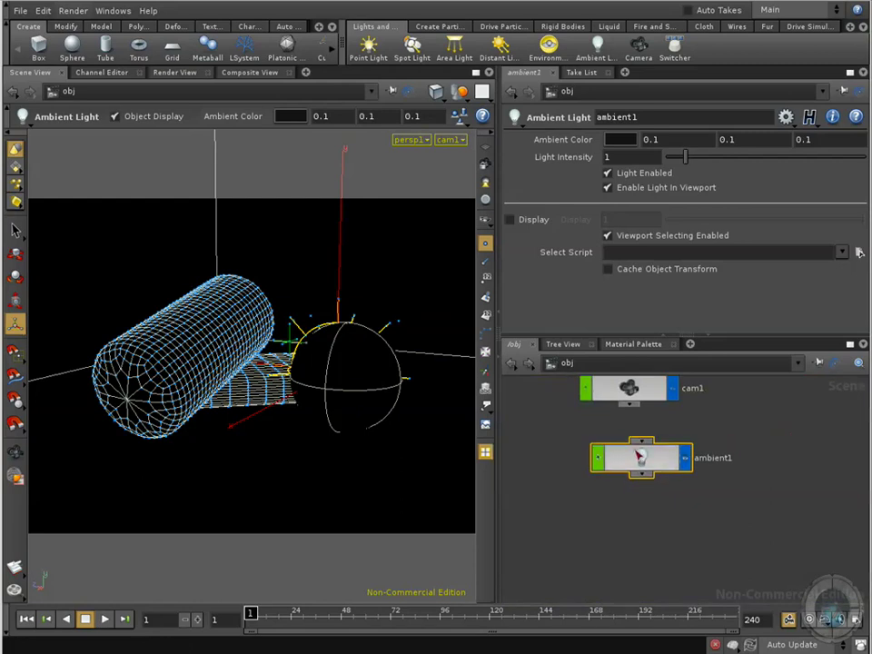
pyautogui.moveTo(648, 460); pyautogui.dragTo(628, 459)
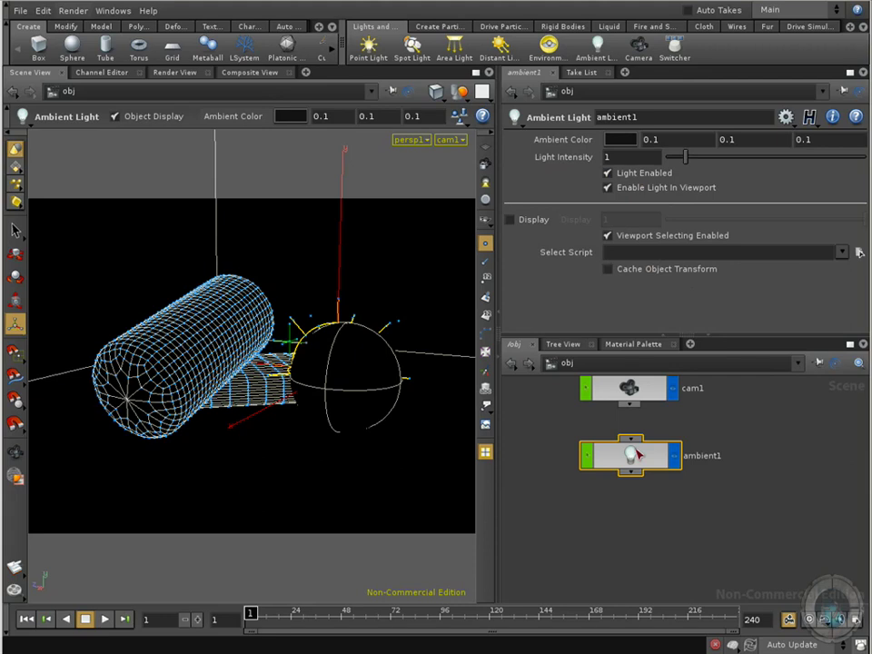
pyautogui.click(754, 419)
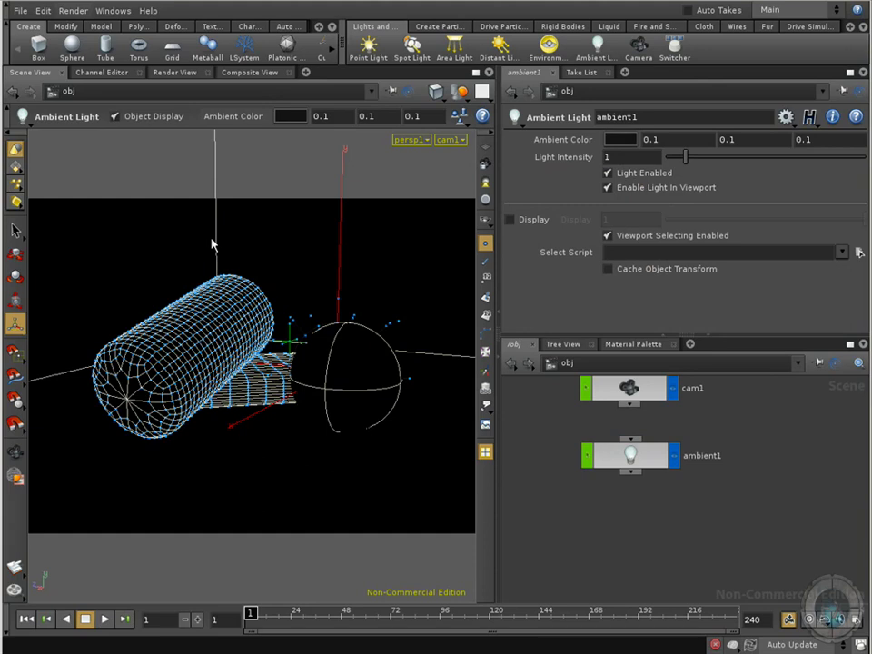
pyautogui.click(631, 459)
# Delete ambient1 and place a new Light node, hlight1, in the network
pyautogui.press('Delete')
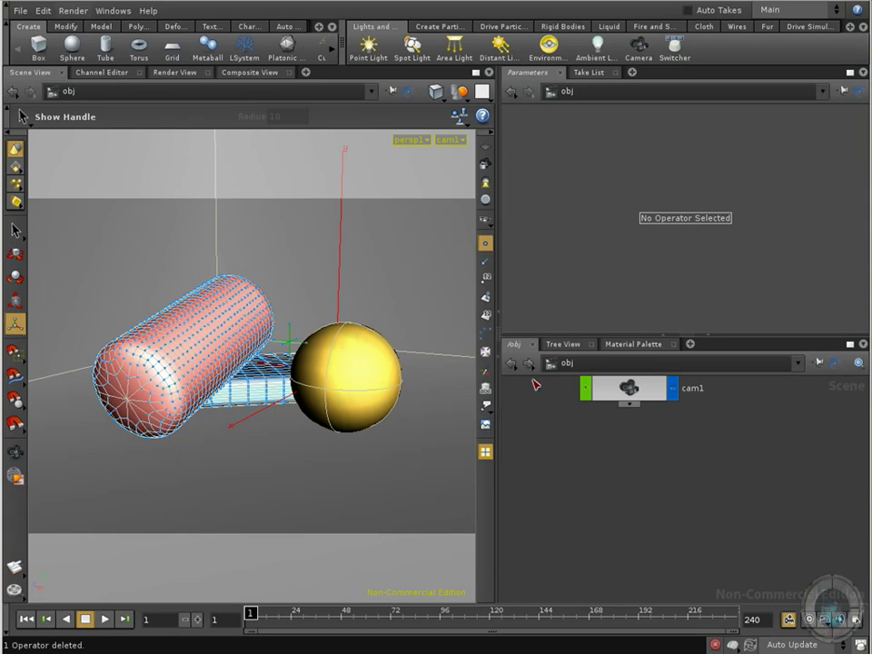
pyautogui.press('Tab')
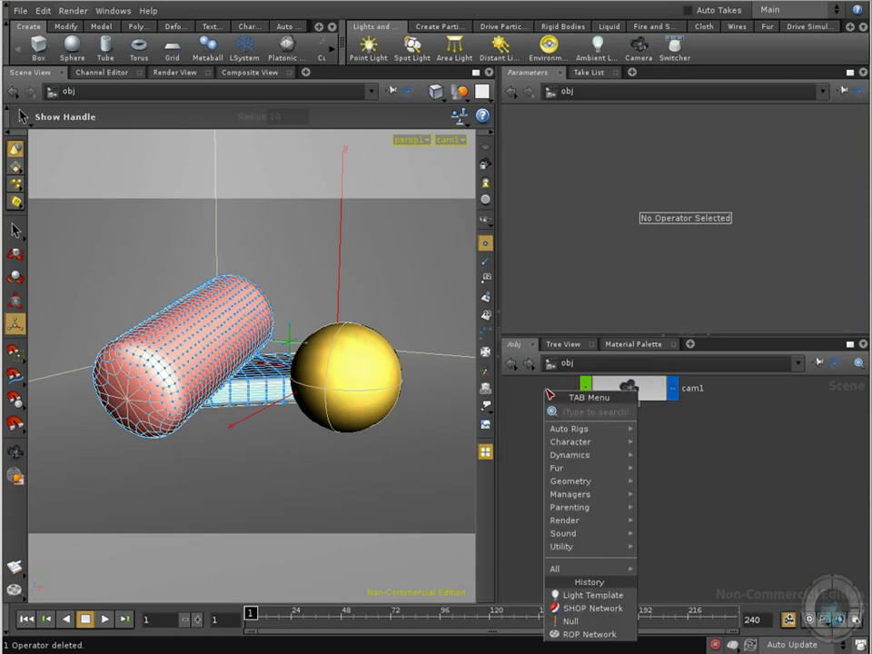
pyautogui.write('Light')
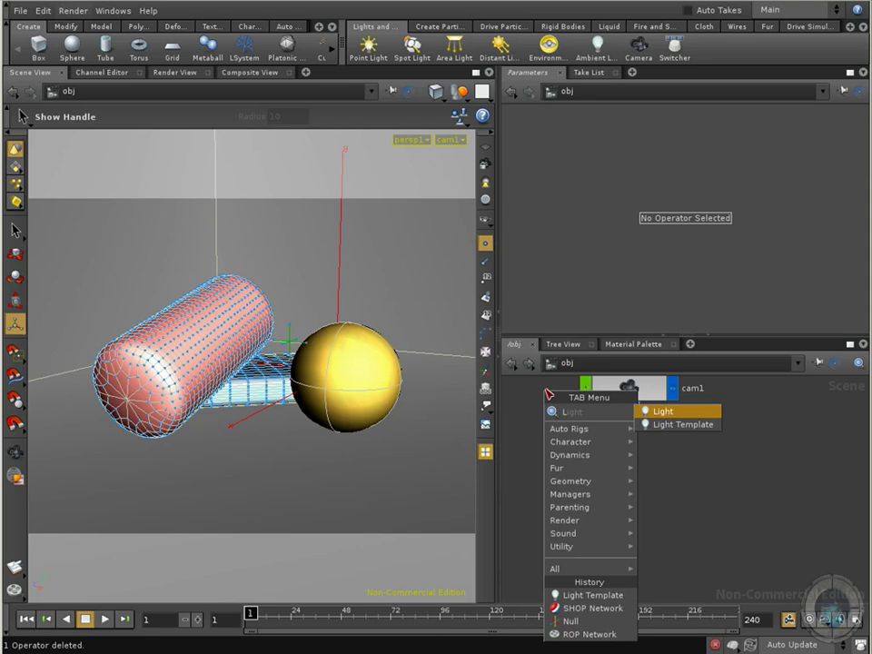
pyautogui.click(667, 412)
pyautogui.click(622, 448)
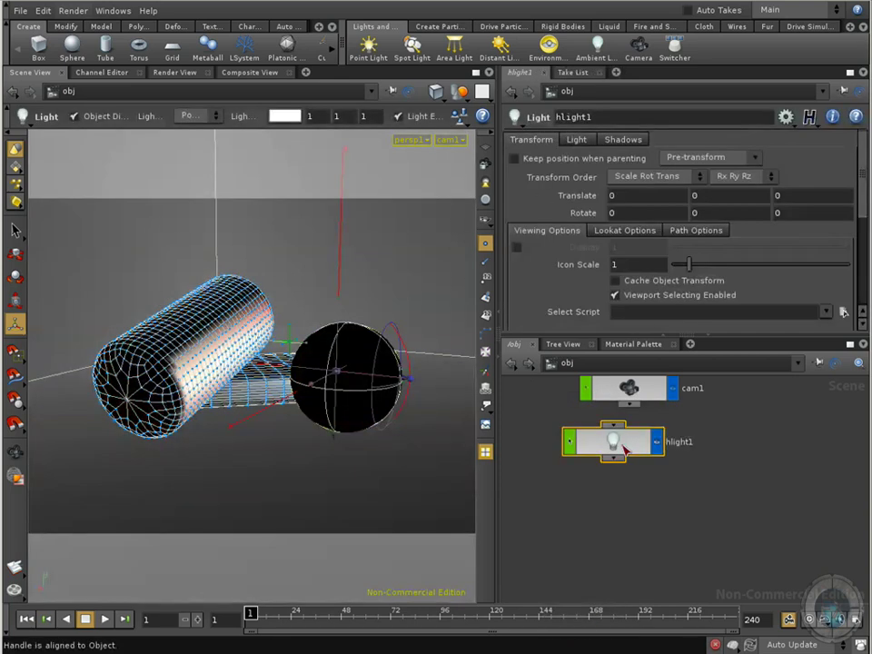
pyautogui.moveTo(624, 449); pyautogui.dragTo(608, 460)
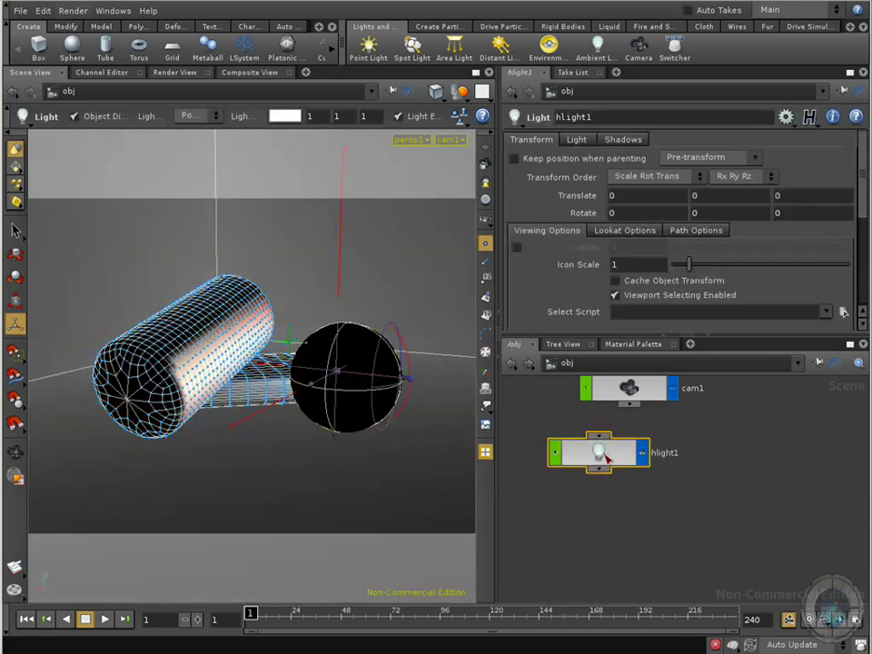
# Confirm hlight1's Light Type is Point Light, then delete hlight1
pyautogui.click(579, 140)
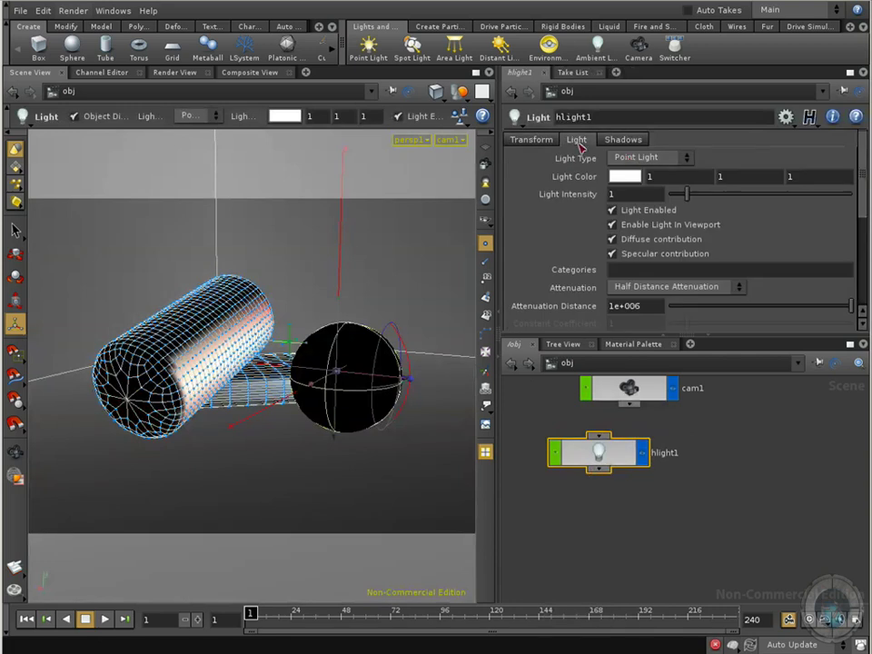
pyautogui.click(690, 159)
pyautogui.click(718, 559)
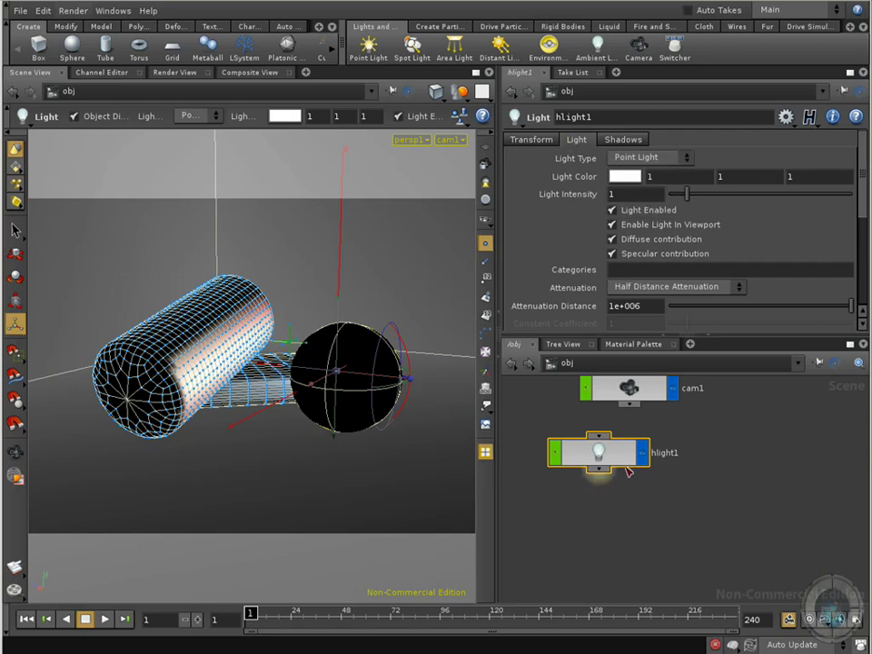
pyautogui.press('Delete')
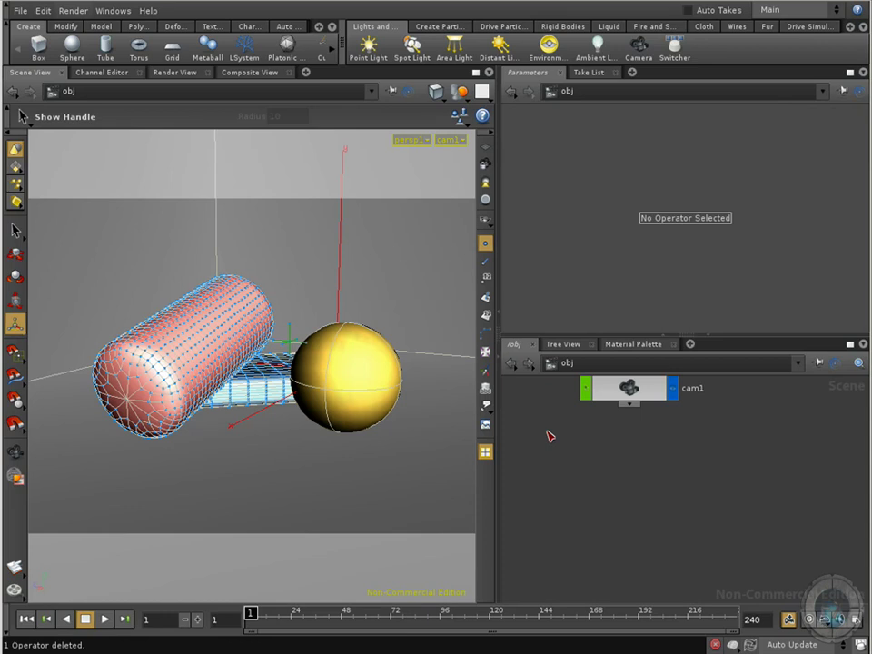
# Place a Light Template node, light1, and raise it high above the cylinder and sphere
pyautogui.press('Tab')
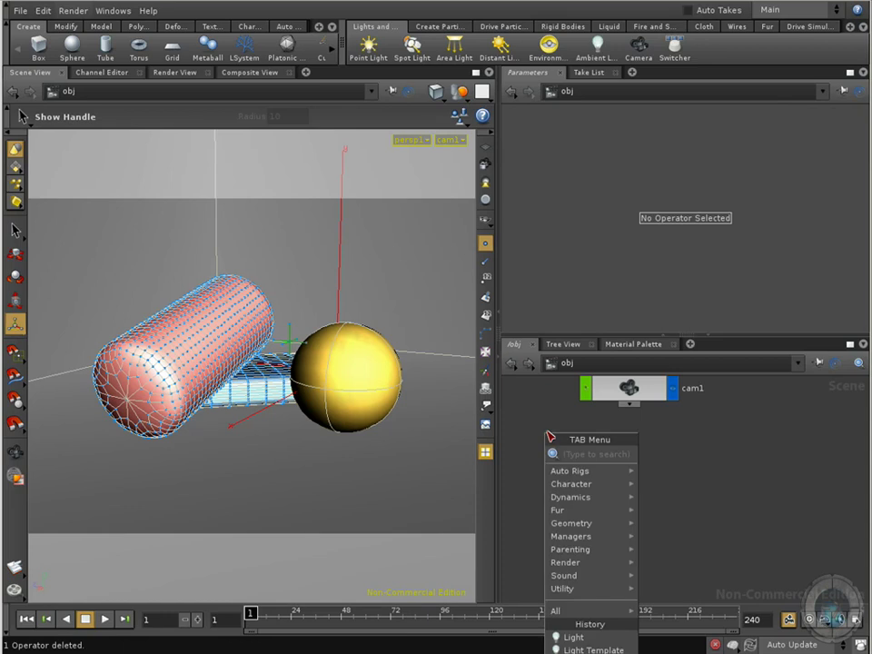
pyautogui.write('Light')
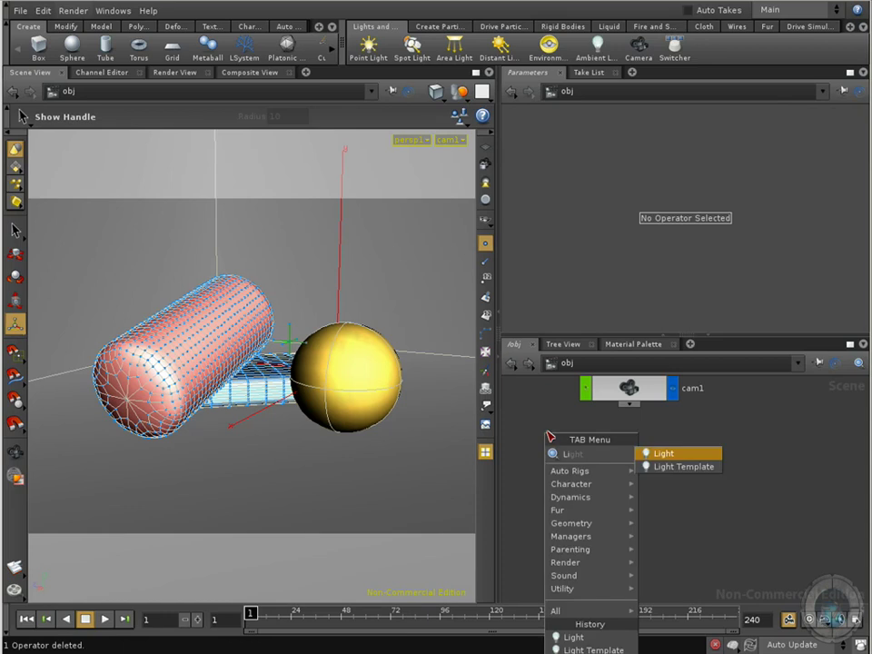
pyautogui.click(683, 466)
pyautogui.click(641, 471)
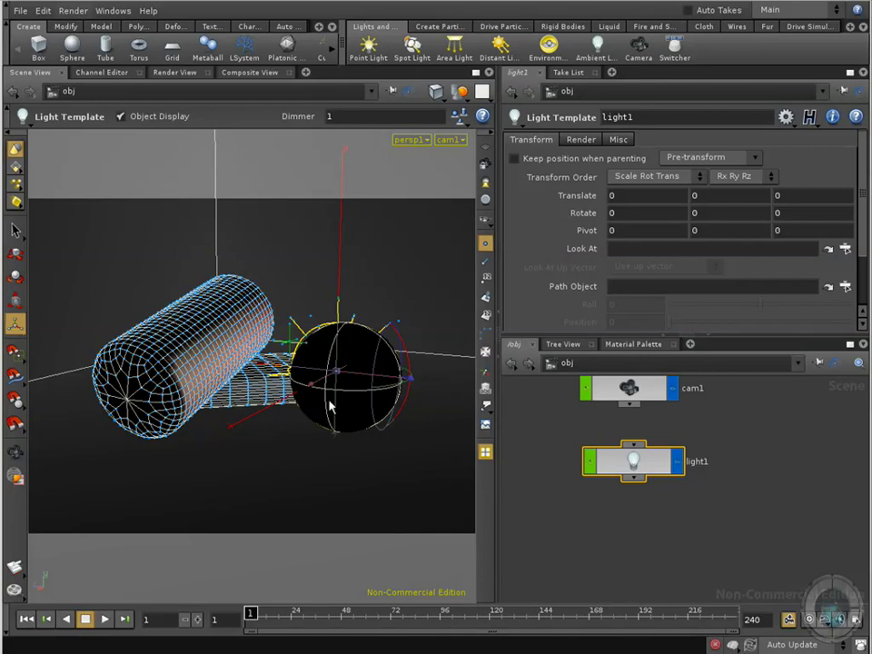
pyautogui.moveTo(334, 418); pyautogui.dragTo(113, 218)
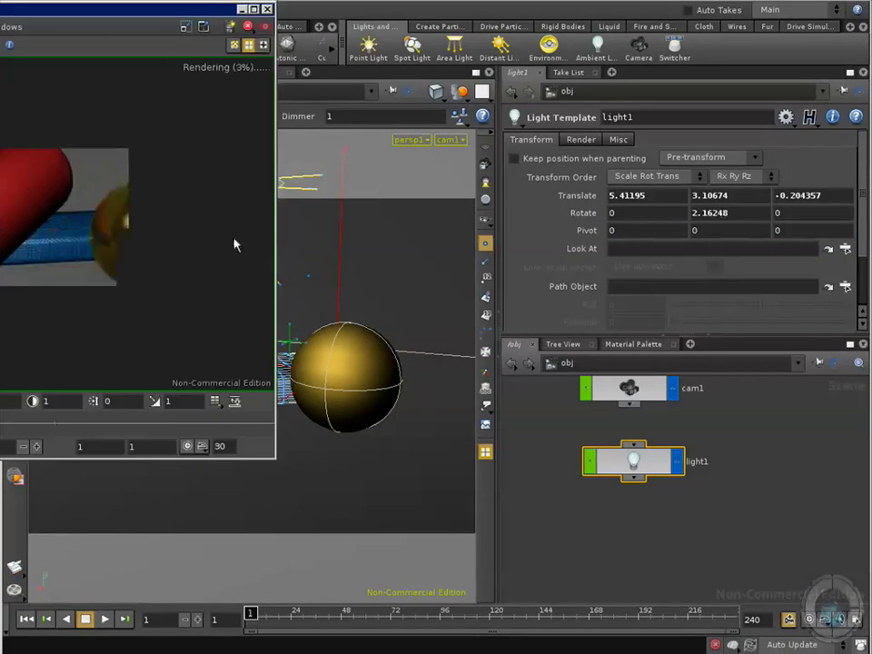
# Move and minimize the MPlay render window, delete light1, then close MPlay
pyautogui.moveTo(116, 9); pyautogui.dragTo(377, 62)
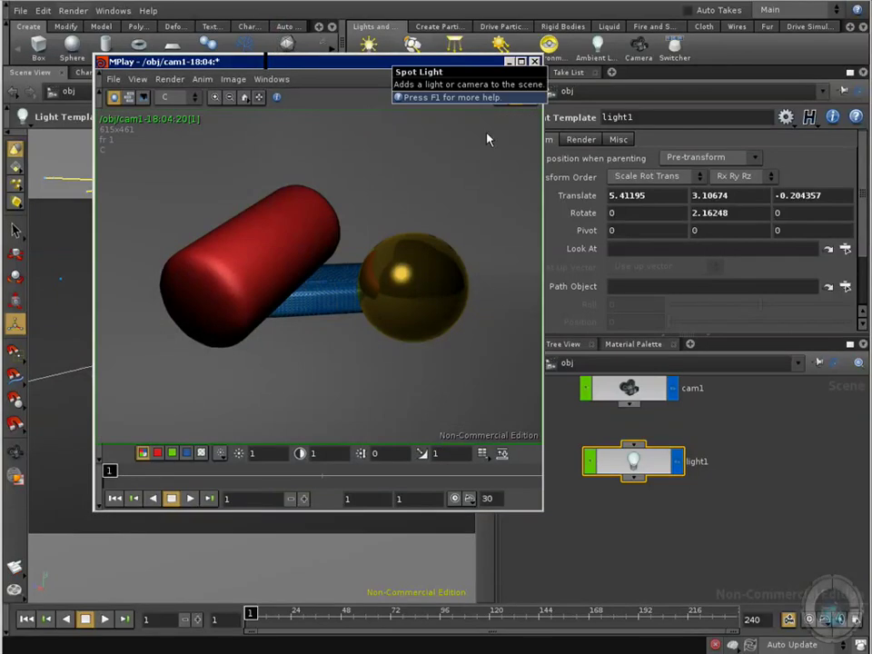
pyautogui.click(511, 62)
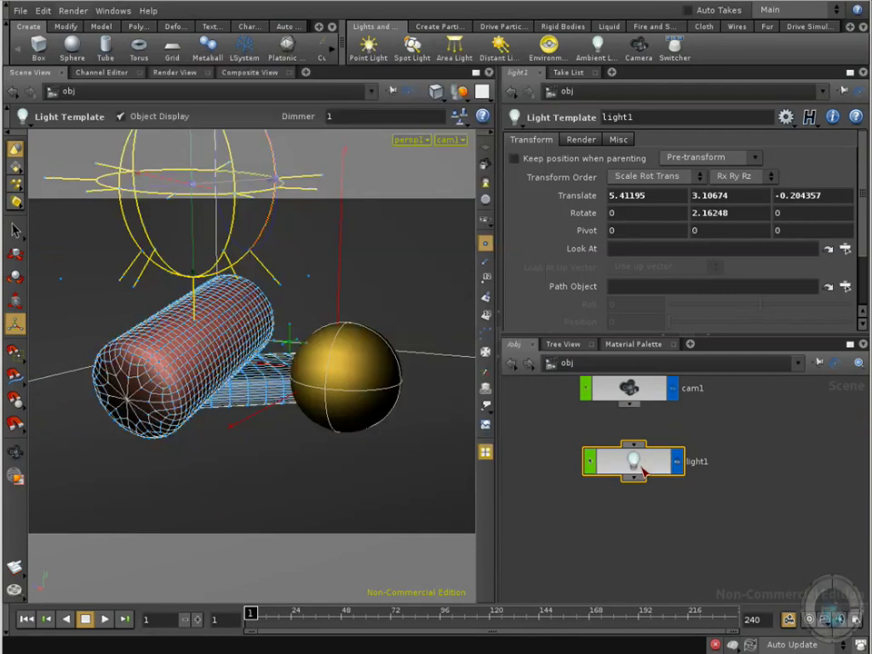
pyautogui.press('Delete')
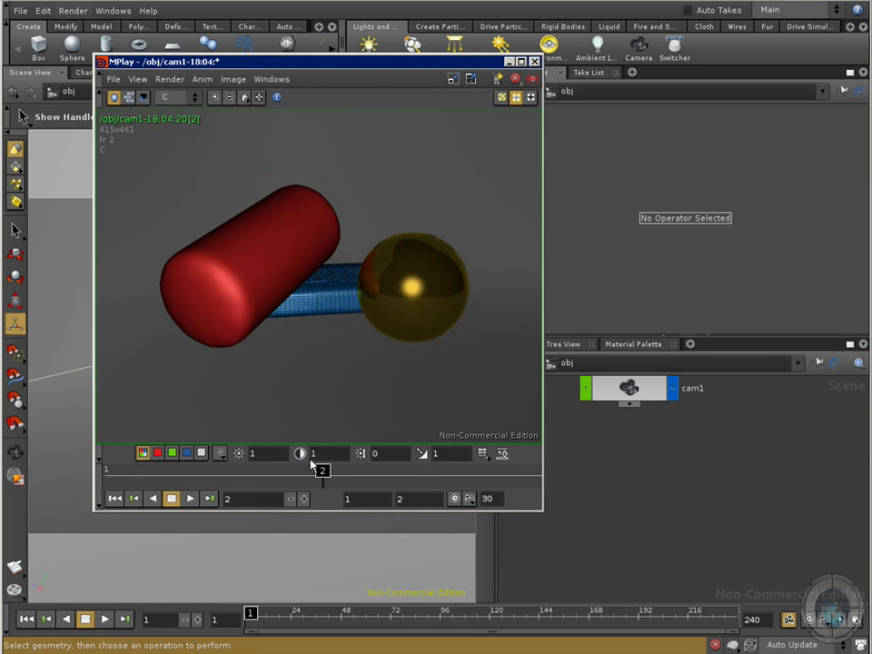
pyautogui.click(534, 61)
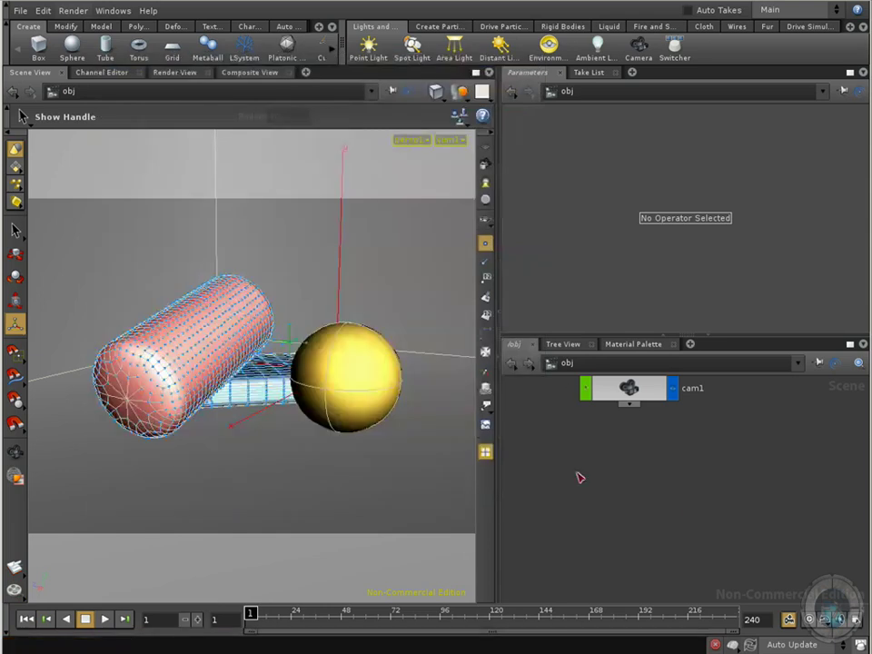
# Undo to restore light1, shift its node lower, and enlarge the parameter area
pyautogui.hotkey('ctrl', 'z')
pyautogui.click(634, 468)
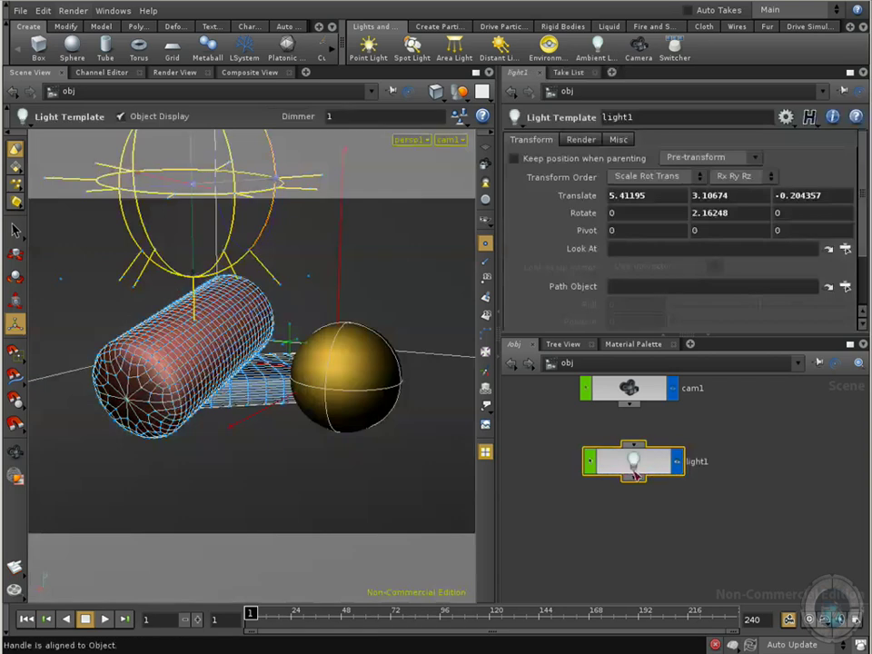
pyautogui.moveTo(633, 468)
pyautogui.mouseDown()
pyautogui.moveTo(649, 465)
pyautogui.moveTo(635, 465)
pyautogui.mouseUp()
pyautogui.moveTo(575, 339); pyautogui.dragTo(581, 393)
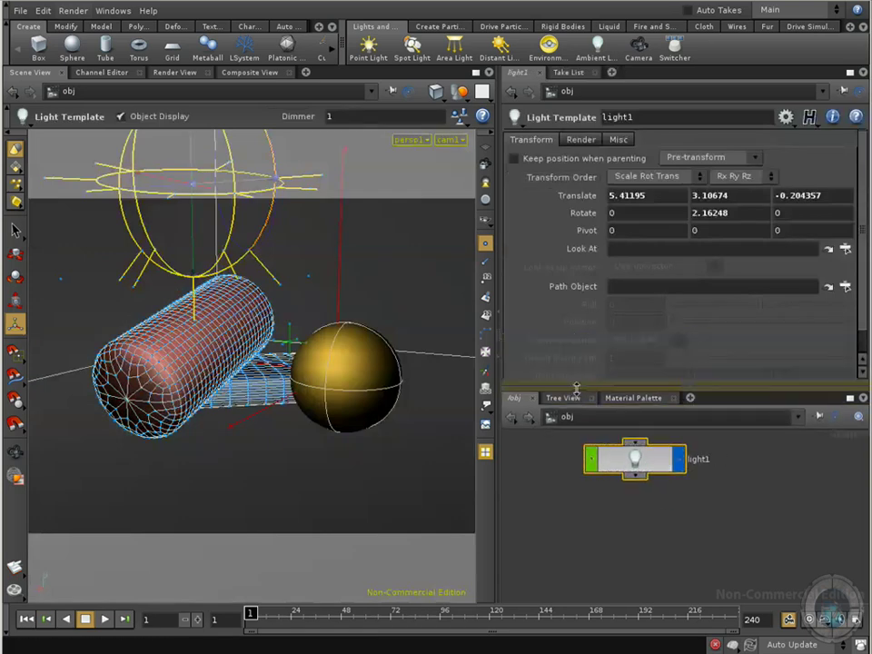
pyautogui.moveTo(643, 464); pyautogui.dragTo(636, 520)
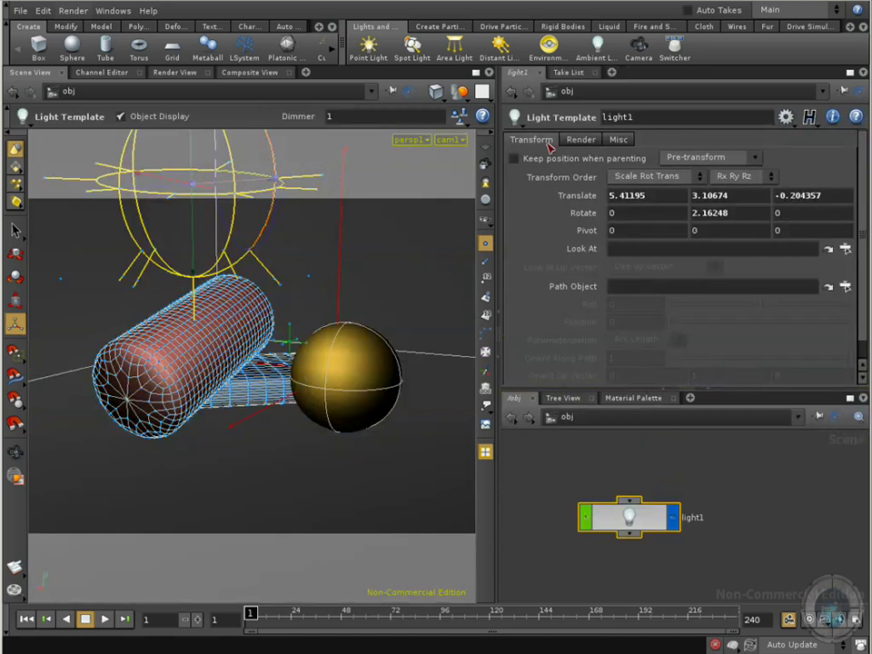
# Review light1's Render, Misc and Transform parameters, ending on the Render tab
pyautogui.click(582, 140)
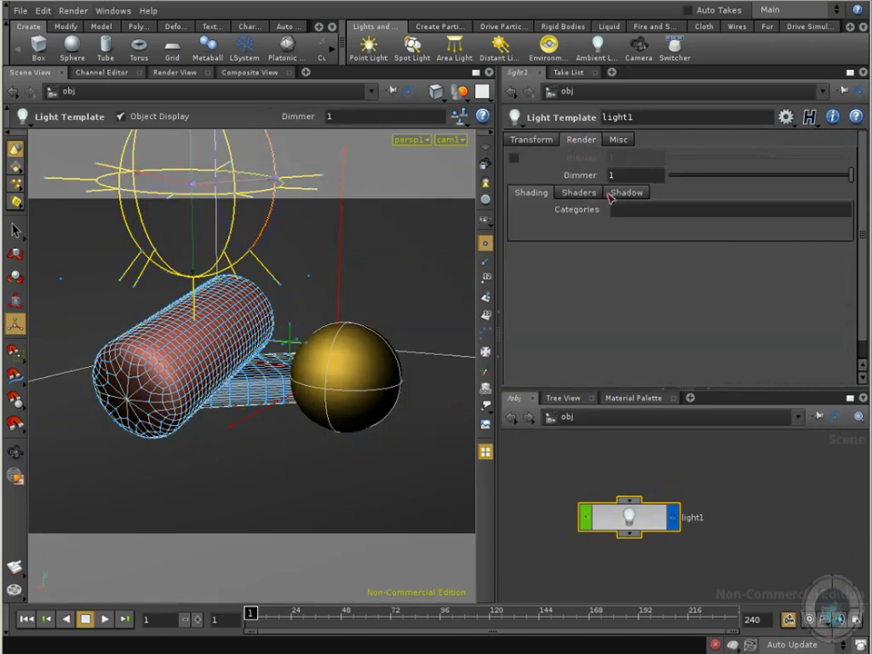
pyautogui.click(623, 143)
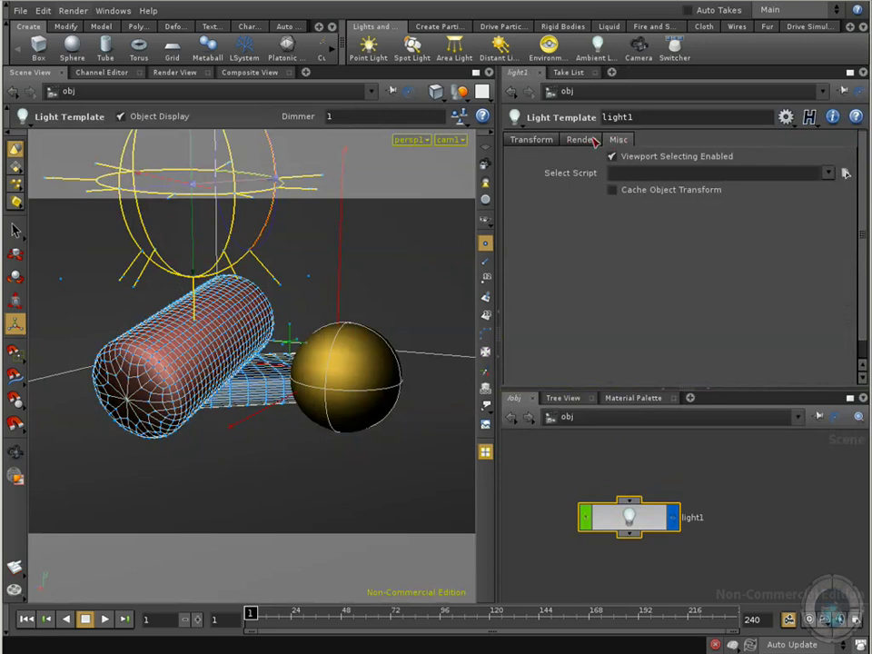
pyautogui.click(578, 144)
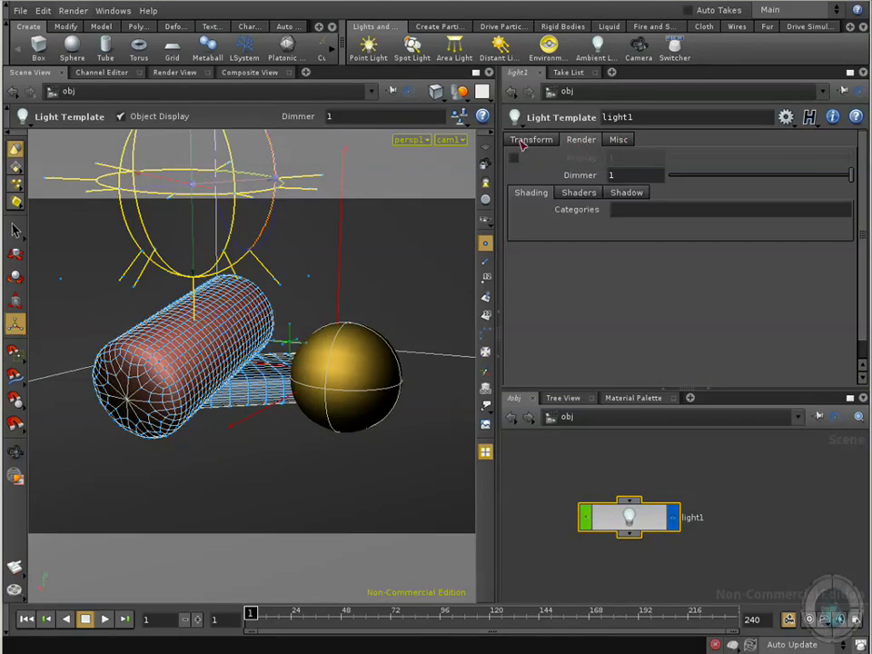
pyautogui.click(534, 143)
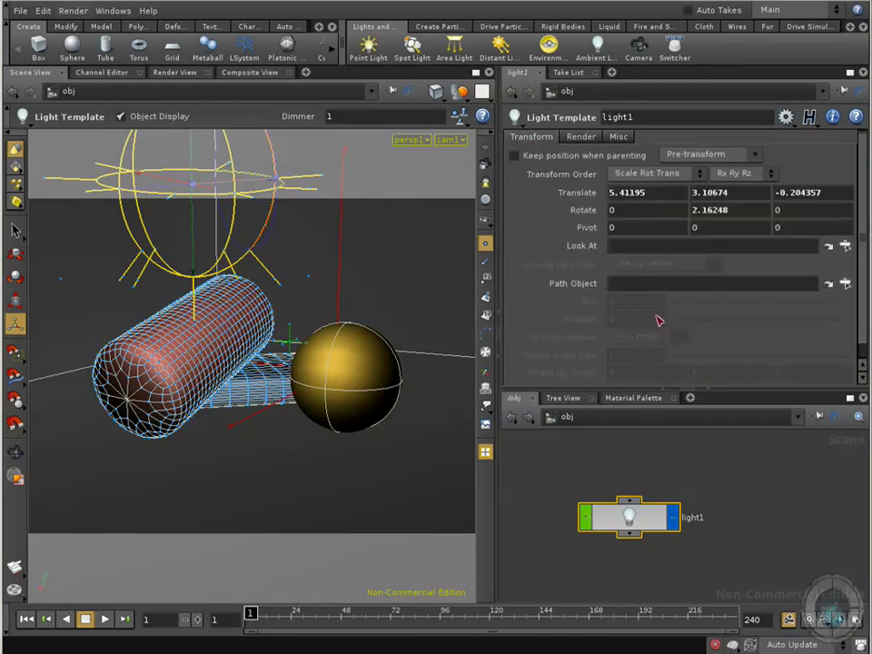
pyautogui.click(581, 141)
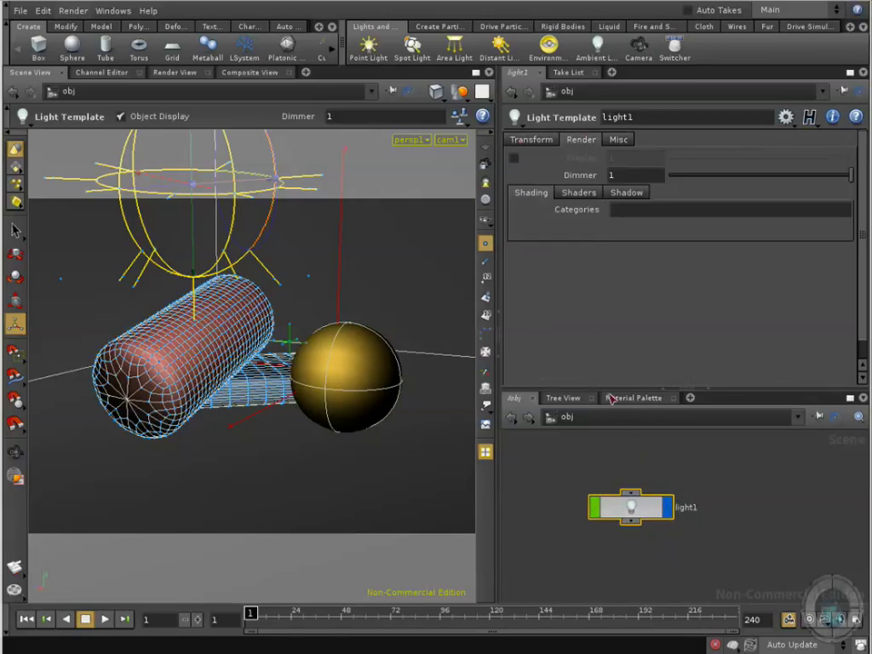
# Make the network pane taller and move light1 up-right below cam1 and ropnet1
pyautogui.moveTo(609, 390); pyautogui.dragTo(606, 285)
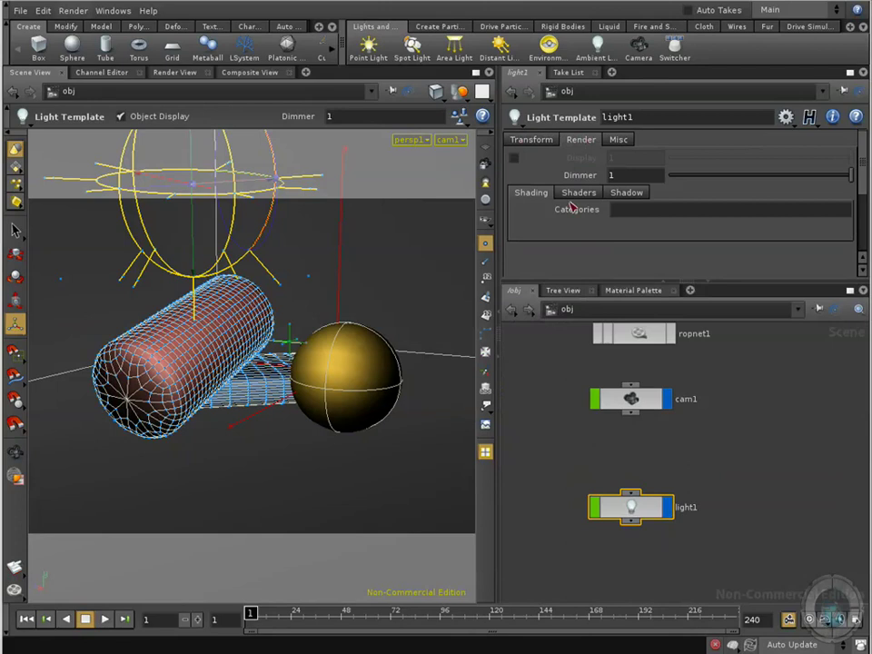
pyautogui.click(745, 483)
pyautogui.moveTo(639, 510); pyautogui.dragTo(739, 466)
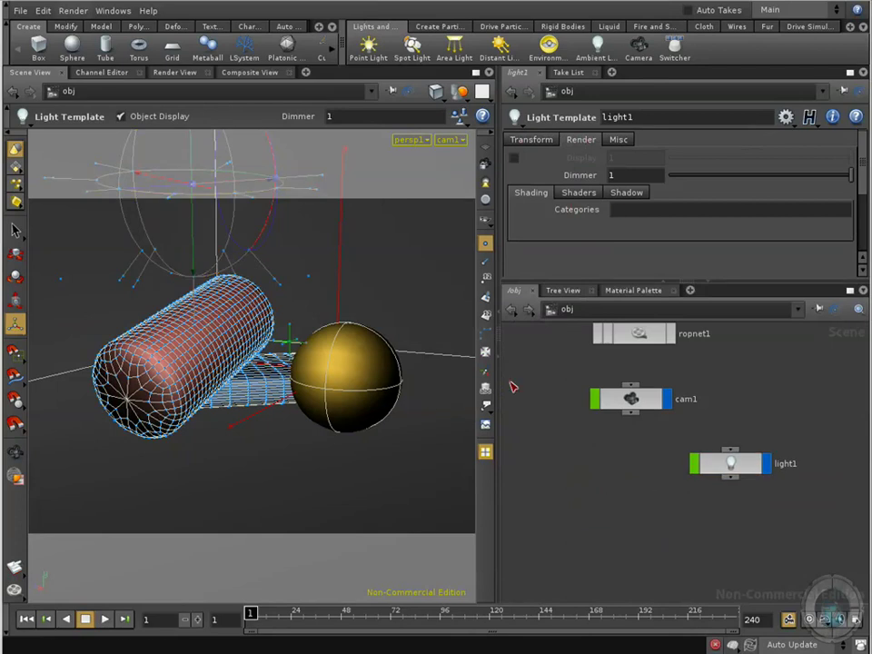
# Add a SHOP Network node, shopnet1, using 'sho', and dive inside it
pyautogui.press('Tab')
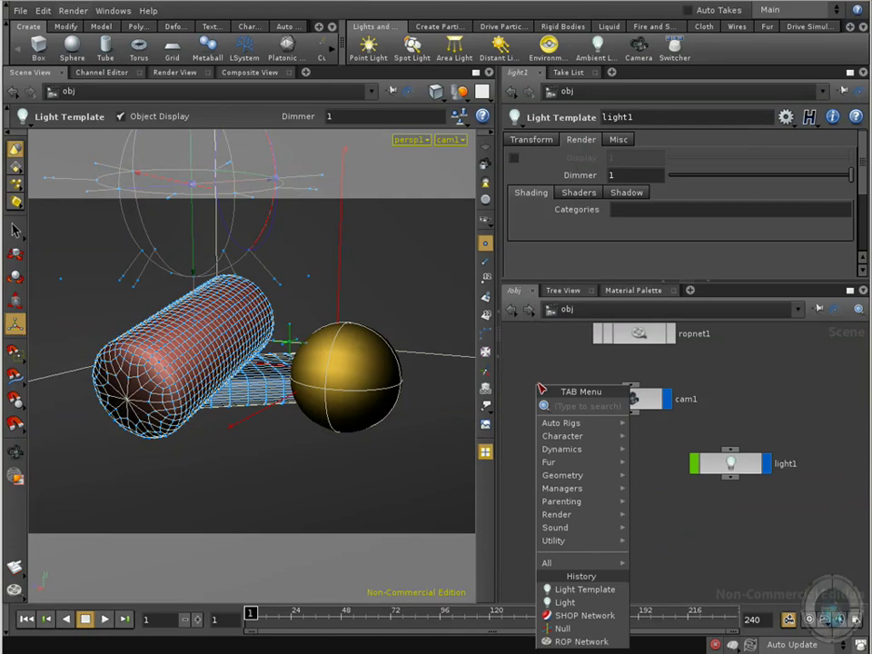
pyautogui.write('sho')
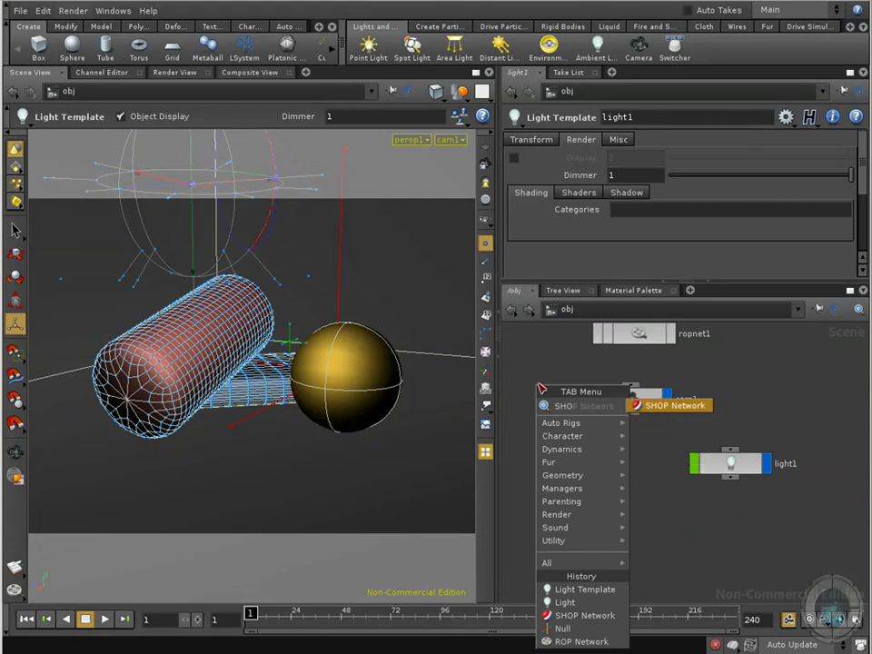
pyautogui.press('Return')
pyautogui.moveTo(571, 461); pyautogui.dragTo(595, 466)
pyautogui.doubleClick(595, 465)
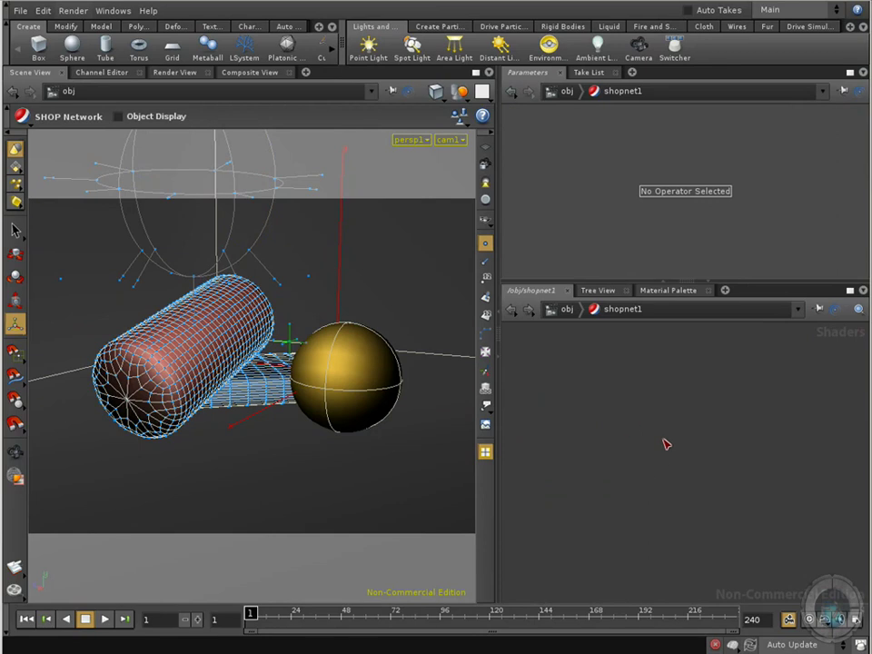
# Add a VEX Point Light shader, v_pointlight1, inside shopnet1
pyautogui.press('Tab')
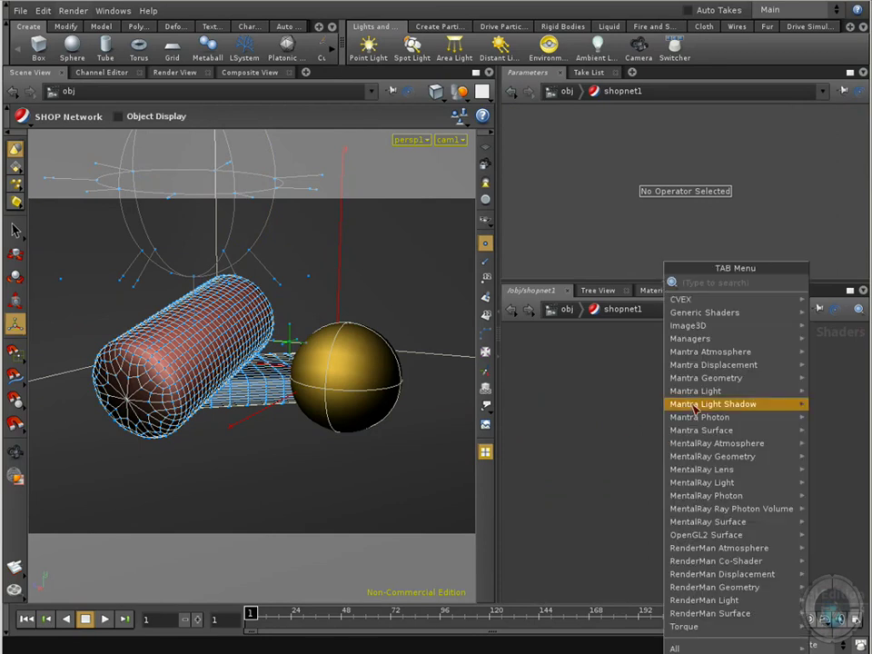
pyautogui.moveTo(722, 393)
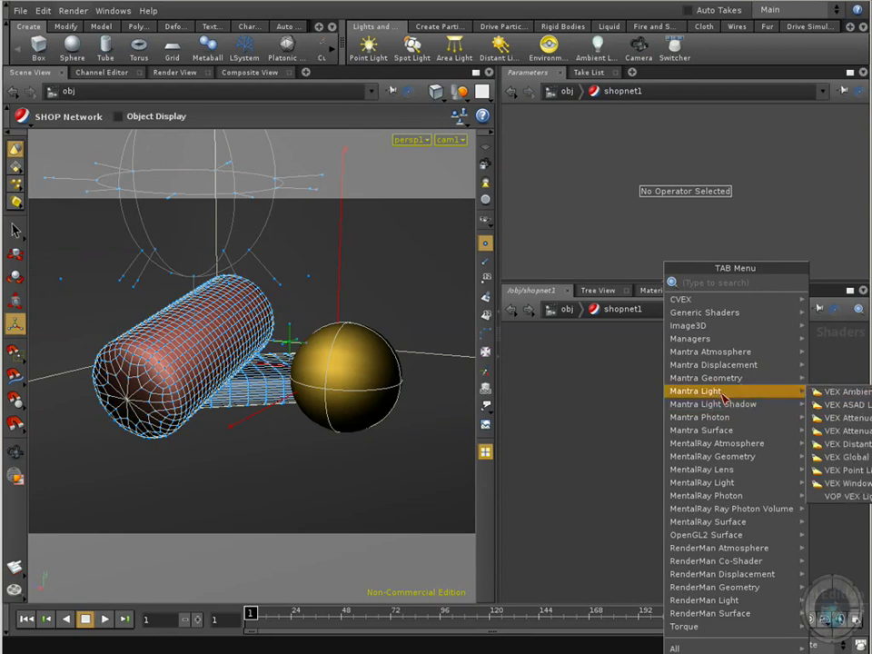
pyautogui.click(543, 362)
pyautogui.press('Tab')
pyautogui.moveTo(566, 393)
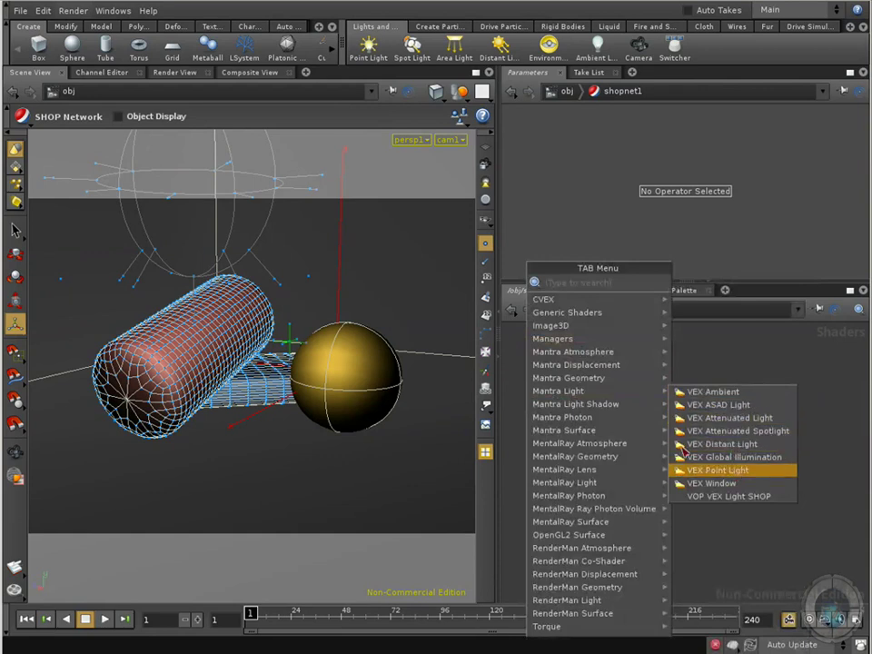
pyautogui.click(727, 470)
pyautogui.click(589, 368)
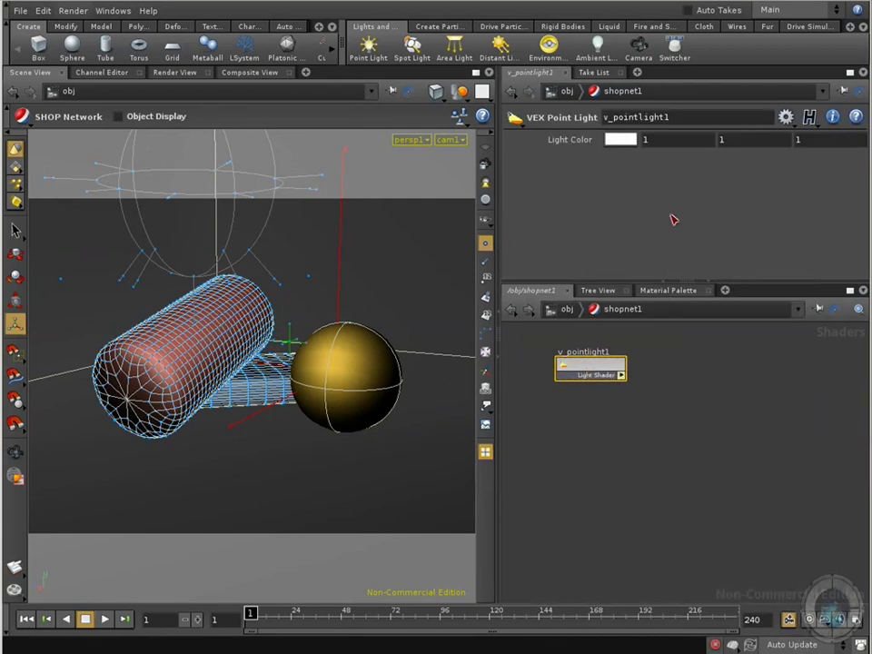
pyautogui.moveTo(621, 370); pyautogui.dragTo(610, 370)
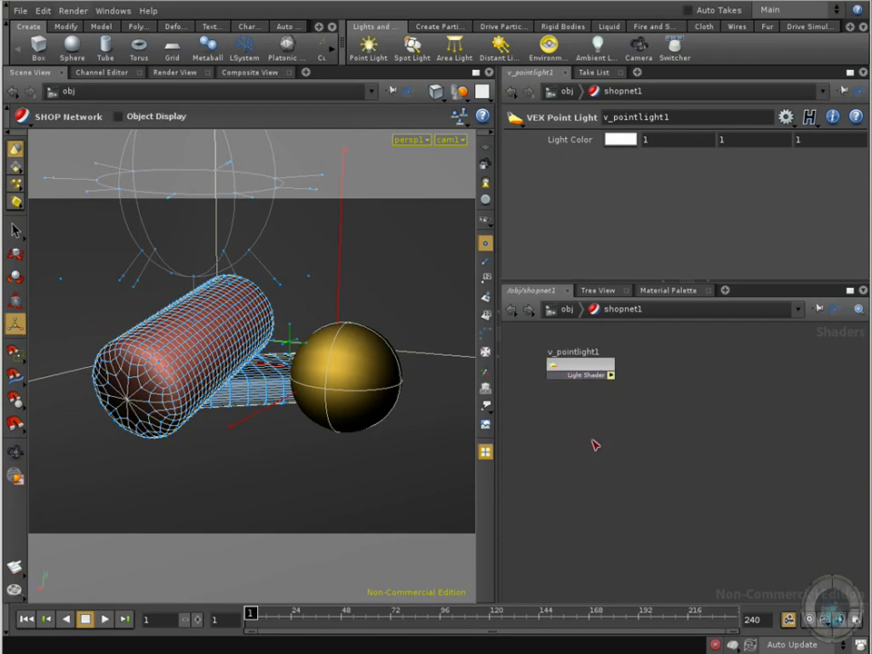
# Add a VEX Blur Shadow shader, v_blurshadow1, below v_pointlight1
pyautogui.press('Tab')
pyautogui.moveTo(621, 406)
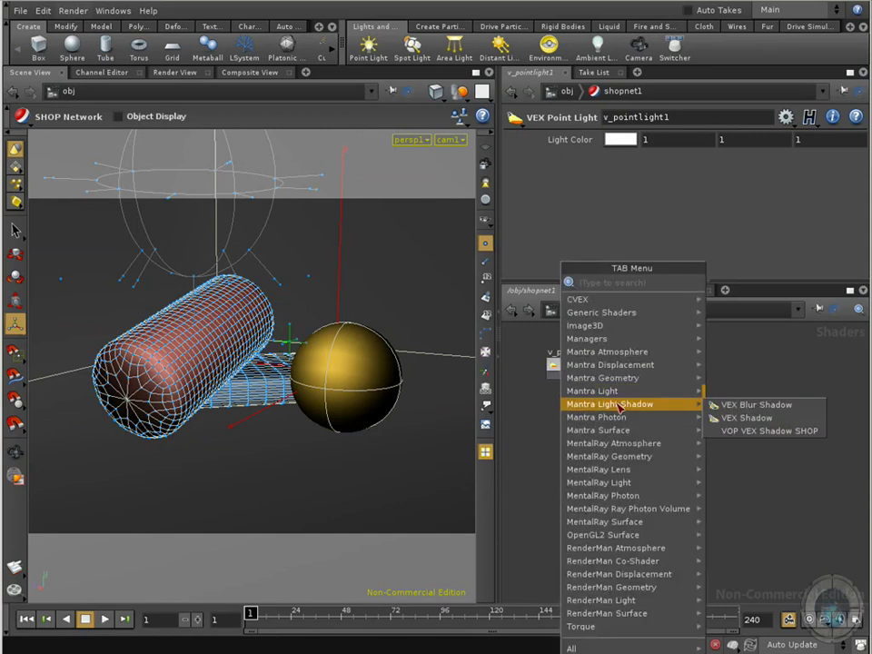
pyautogui.click(775, 409)
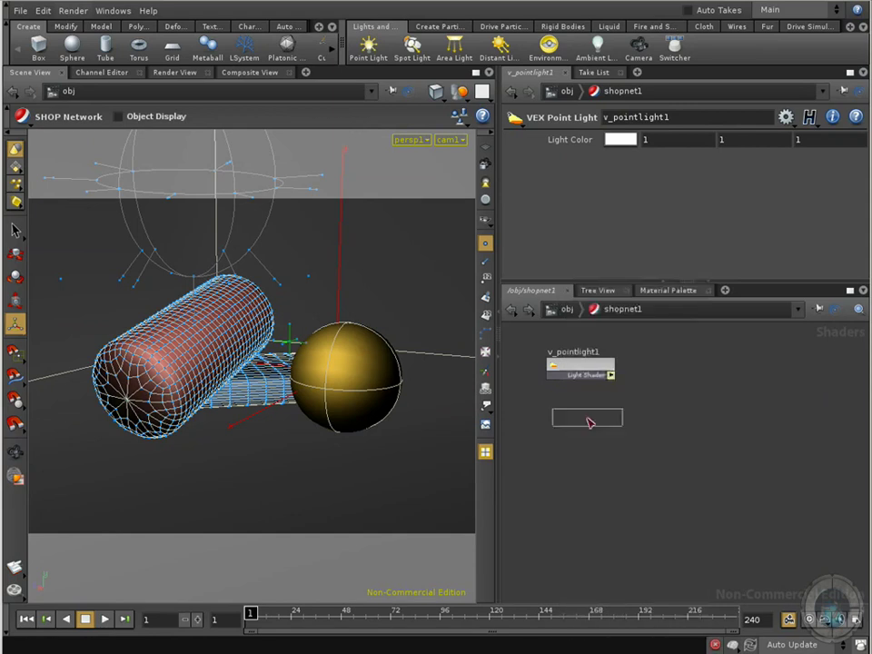
pyautogui.click(591, 424)
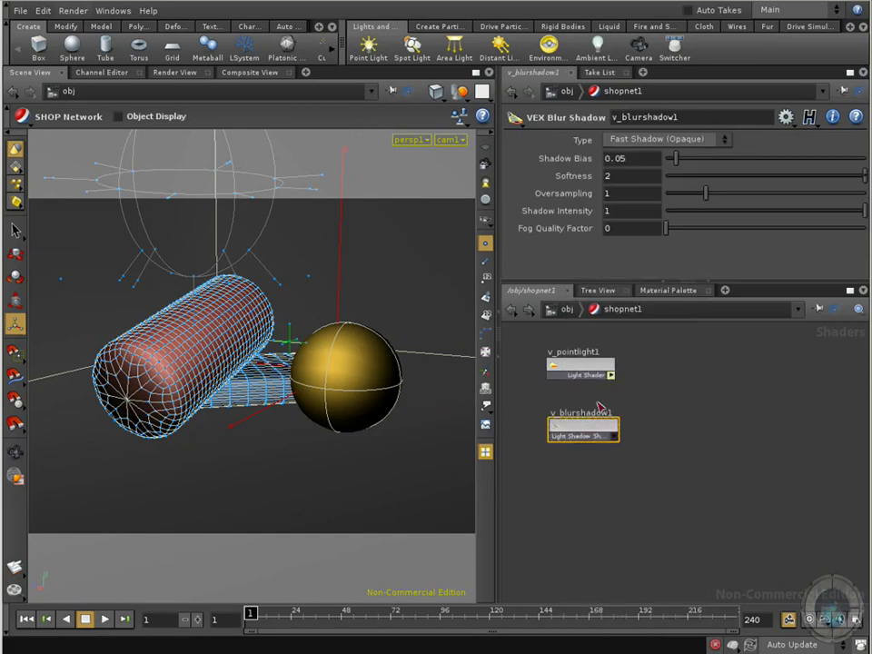
pyautogui.moveTo(624, 440); pyautogui.dragTo(597, 436)
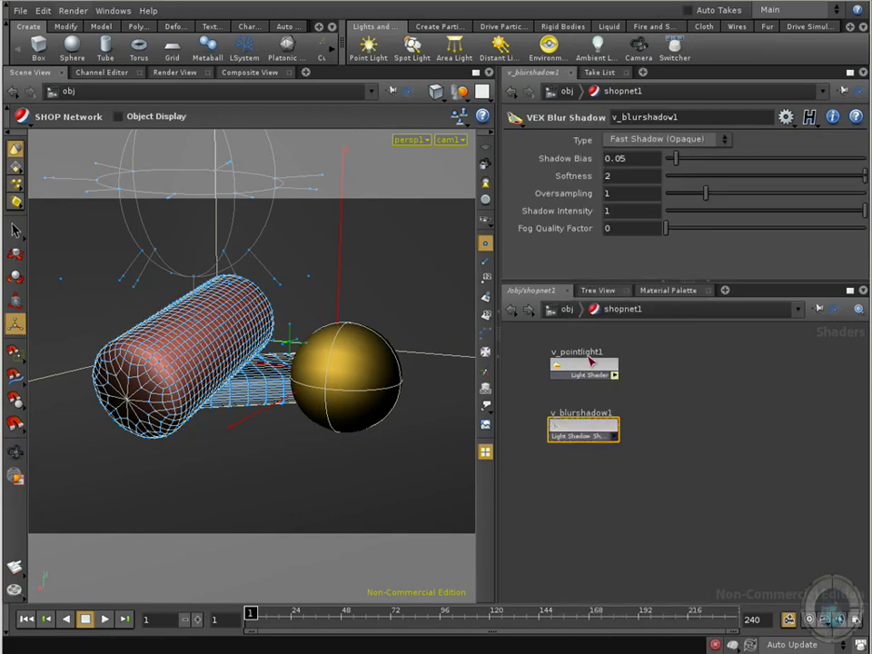
# Check v_blurshadow1's shadow type, keeping Fast Shadow (Opaque), then deselect it
pyautogui.moveTo(589, 364); pyautogui.dragTo(583, 365)
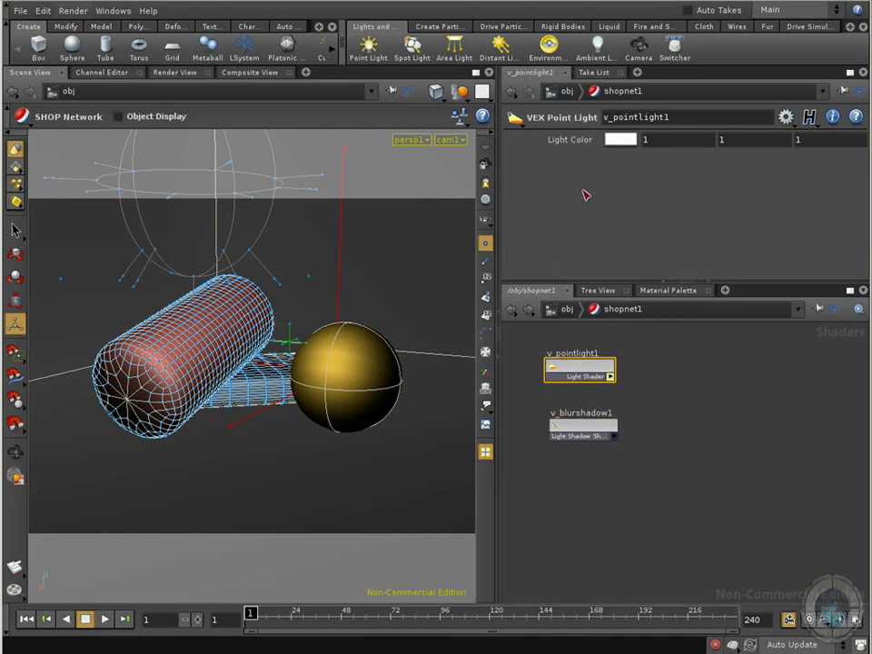
pyautogui.click(583, 414)
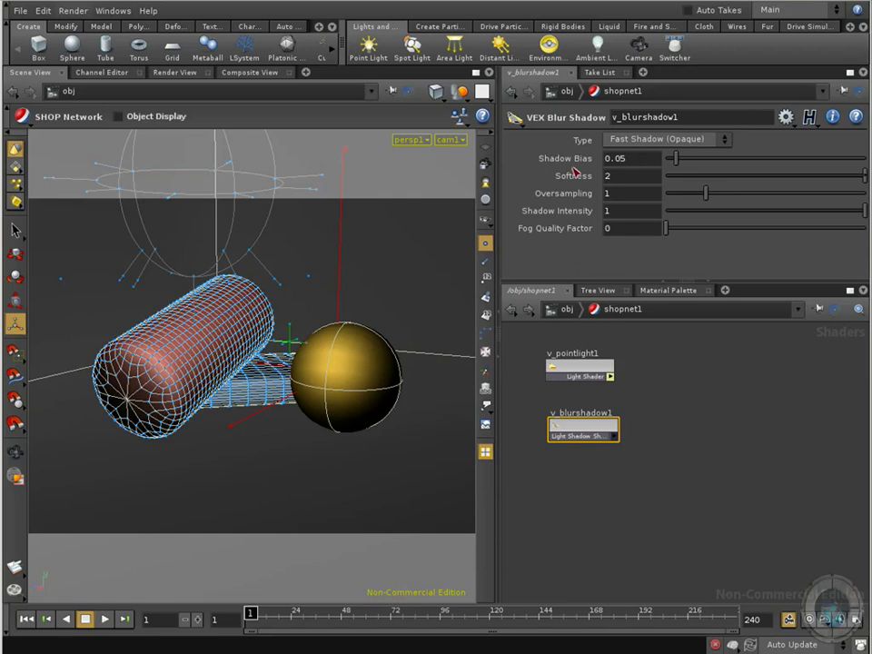
pyautogui.click(725, 143)
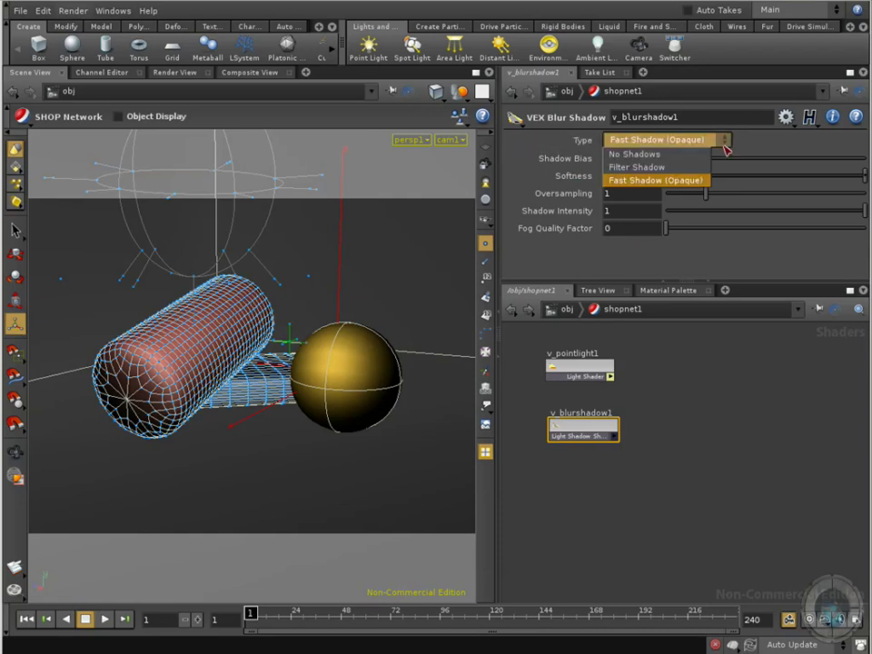
pyautogui.click(673, 180)
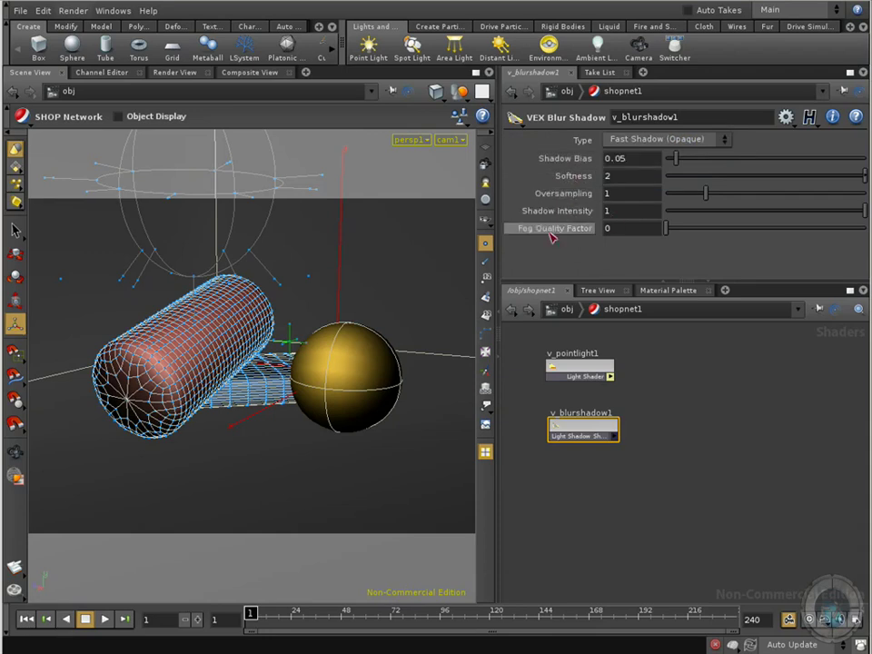
pyautogui.click(567, 342)
# Back at /obj, assign /obj/shopnet1/v_pointlight1 as light1's light shader
pyautogui.press('u')
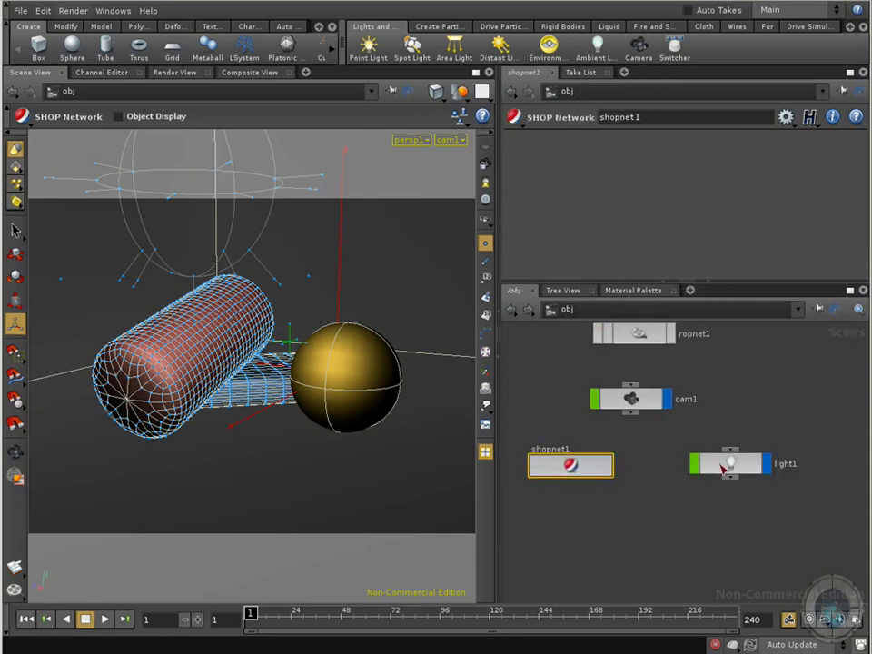
pyautogui.click(722, 464)
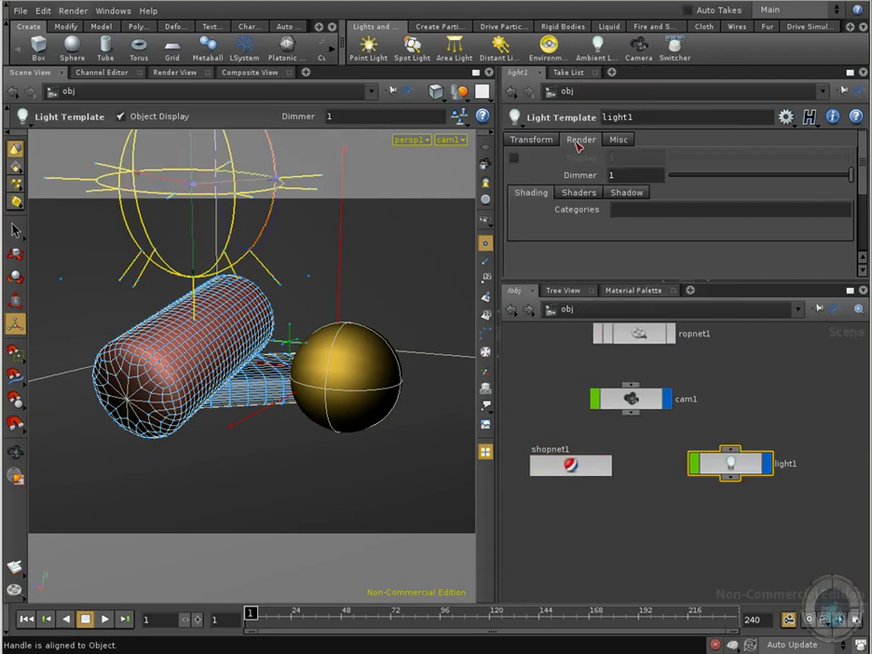
pyautogui.click(580, 195)
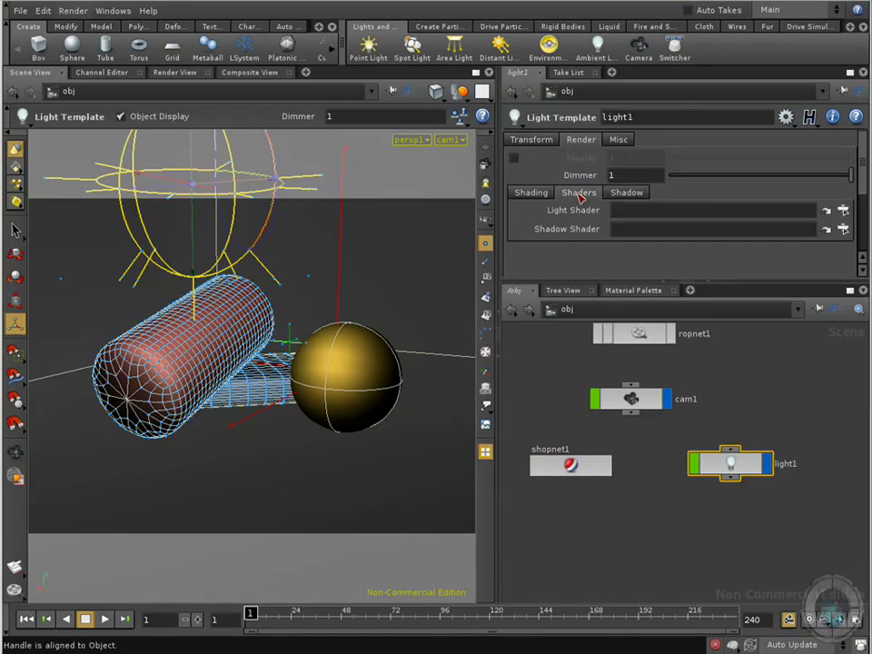
pyautogui.click(844, 209)
pyautogui.moveTo(675, 179); pyautogui.dragTo(658, 150)
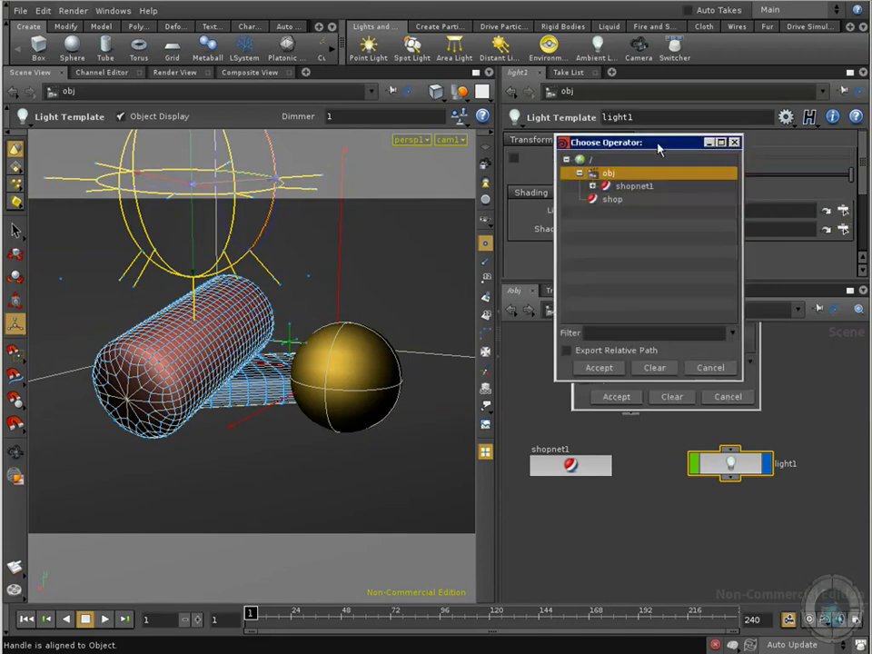
pyautogui.click(592, 185)
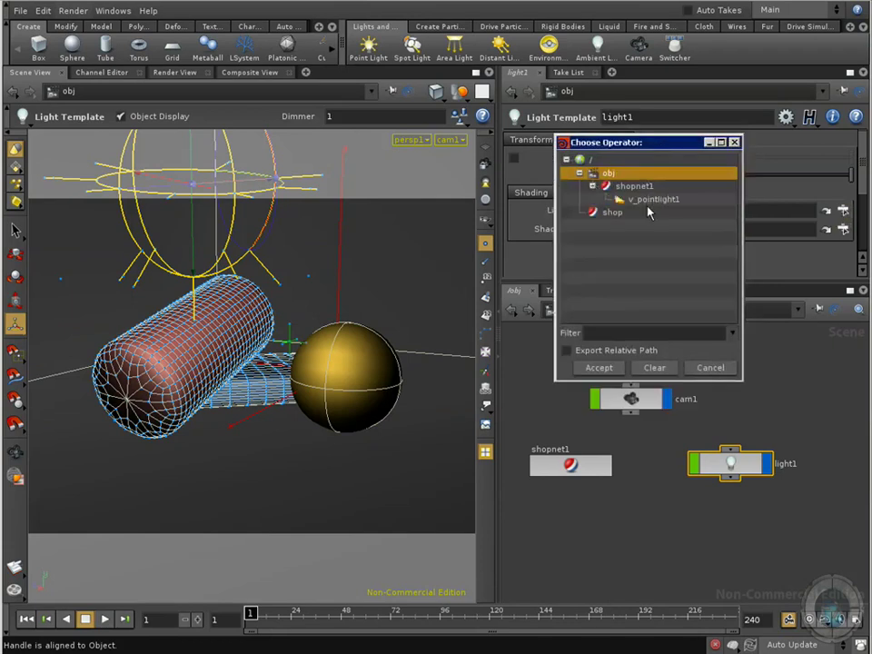
pyautogui.click(624, 199)
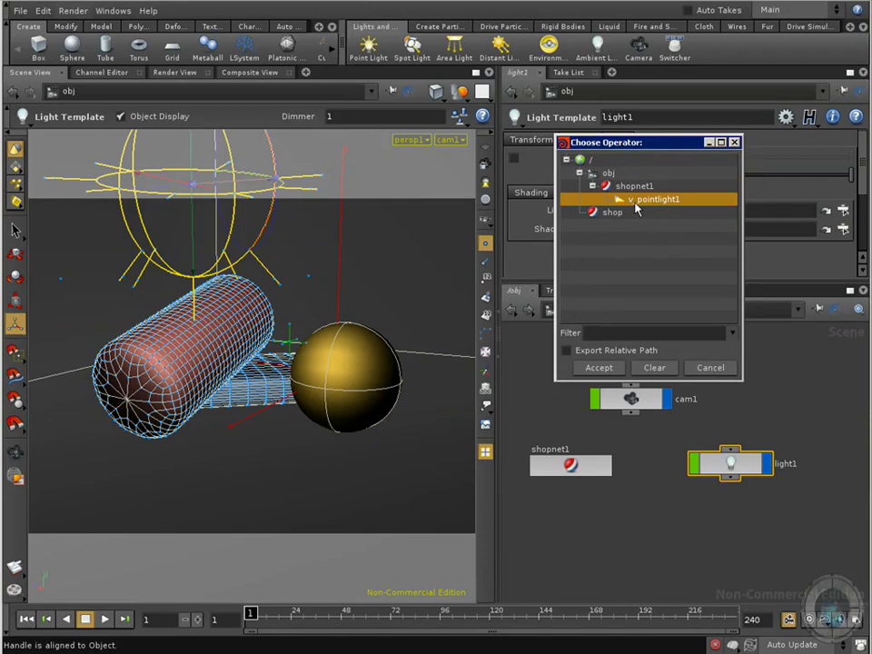
pyautogui.click(599, 367)
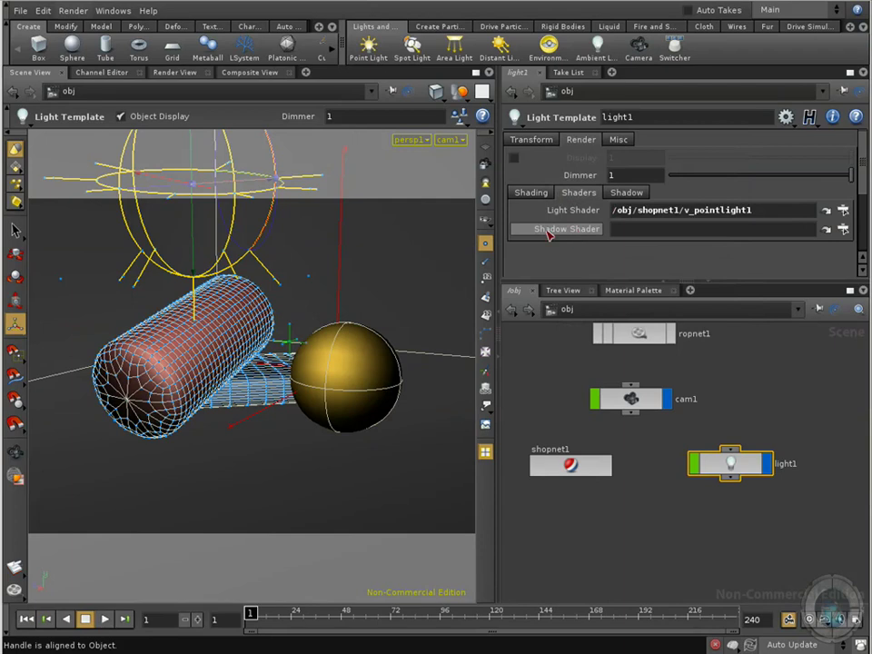
# Assign /obj/shopnet1/v_blurshadow1 as light1's shadow shader
pyautogui.click(843, 230)
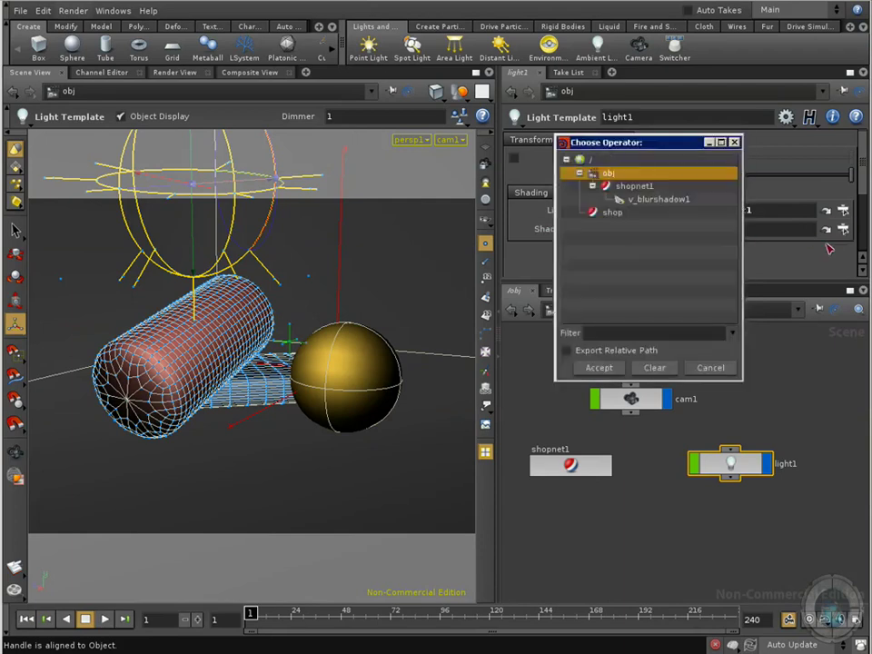
pyautogui.click(651, 200)
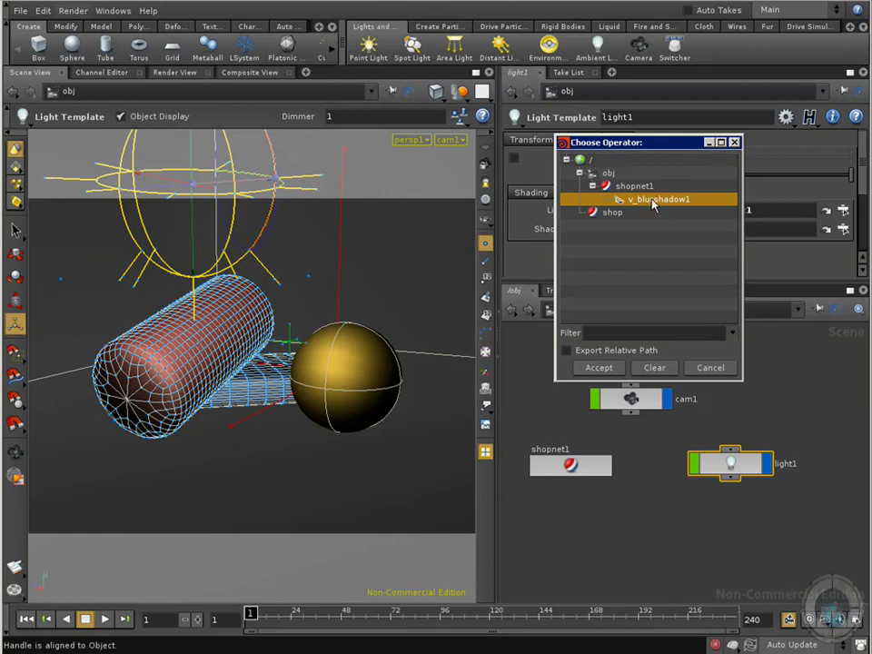
pyautogui.click(600, 368)
pyautogui.click(743, 389)
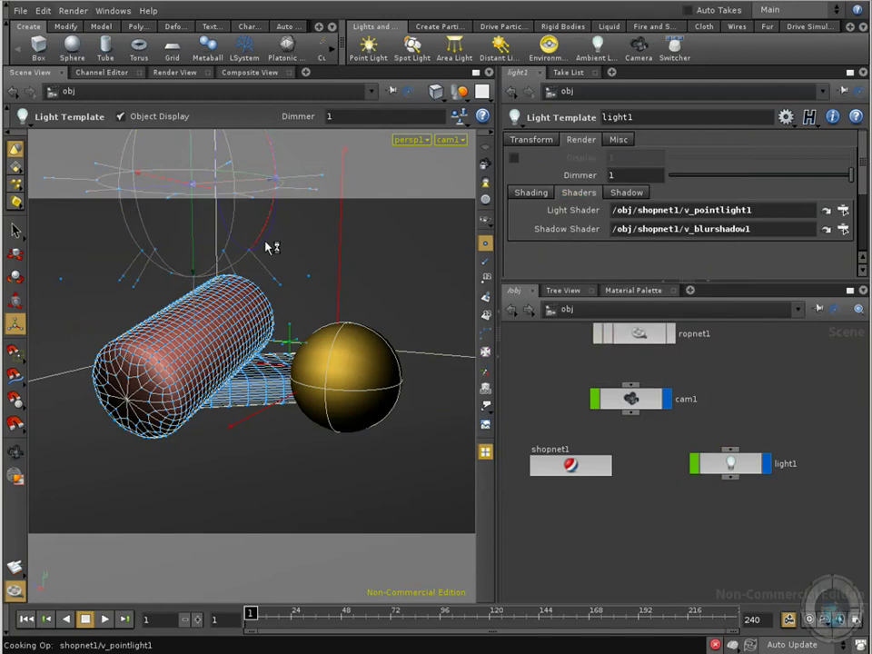
# Render the cam1 view into MPlay with Ctrl+R and return to the main Houdini window
pyautogui.hotkey('ctrl', 'r')
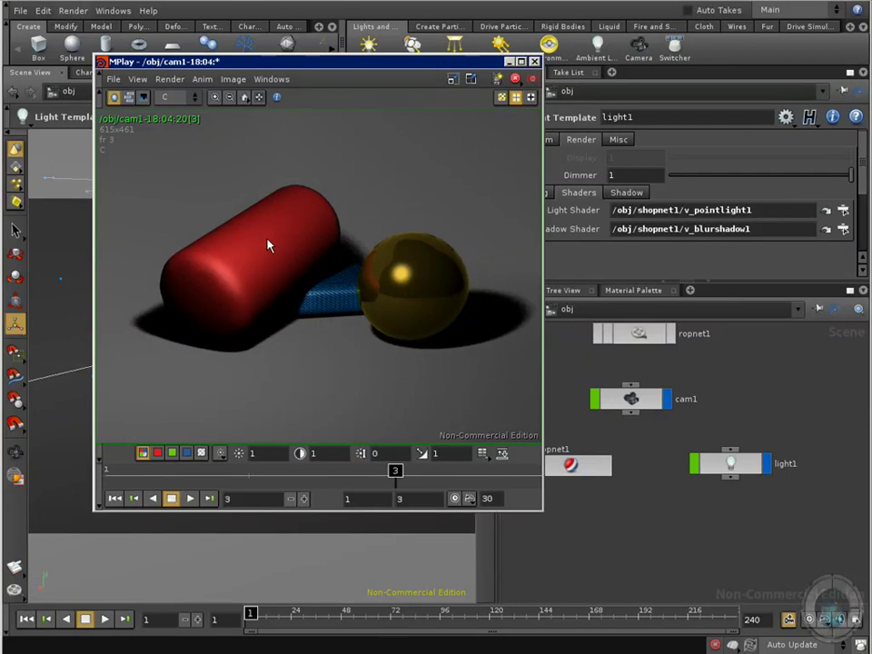
pyautogui.click(382, 50)
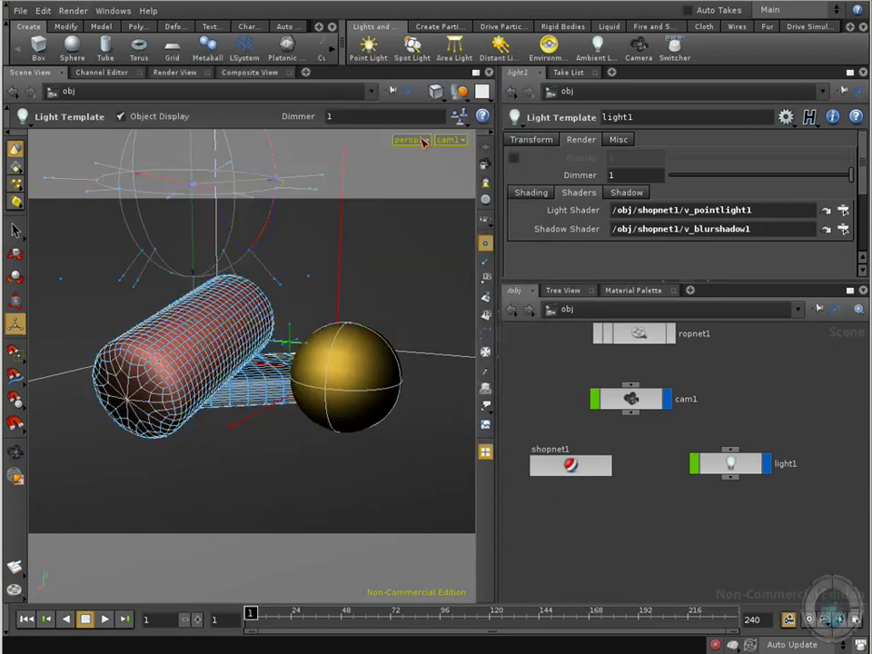
# Check the viewport cameras, then dive into shopnet1 and lay out its shader nodes
pyautogui.click(457, 142)
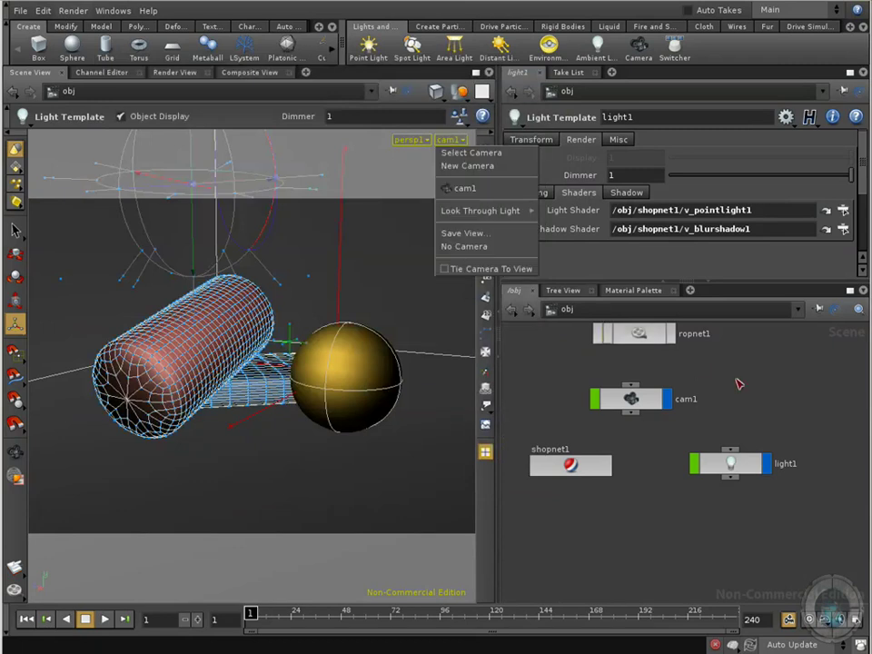
pyautogui.moveTo(571, 465); pyautogui.dragTo(560, 454)
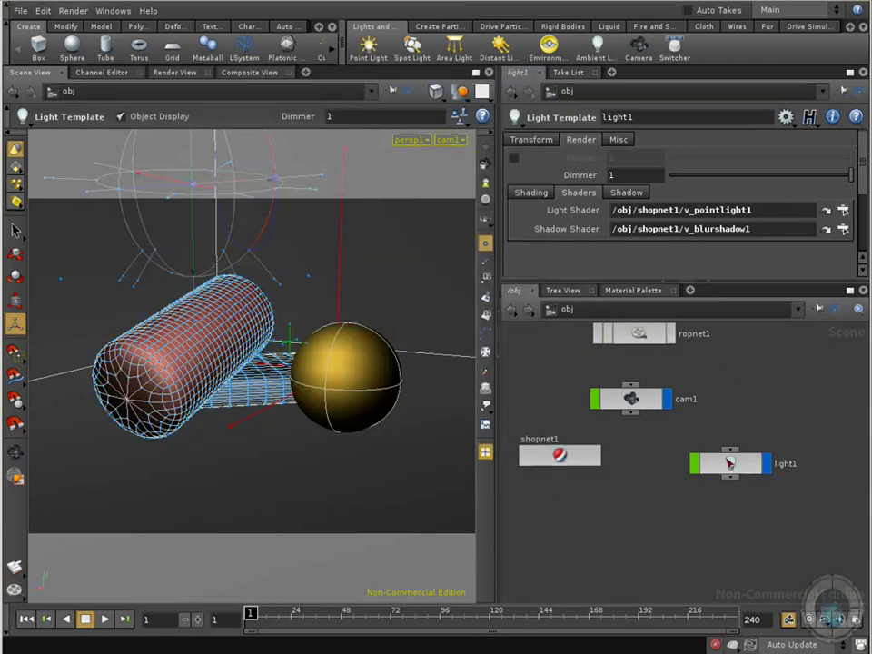
pyautogui.click(724, 463)
pyautogui.doubleClick(561, 457)
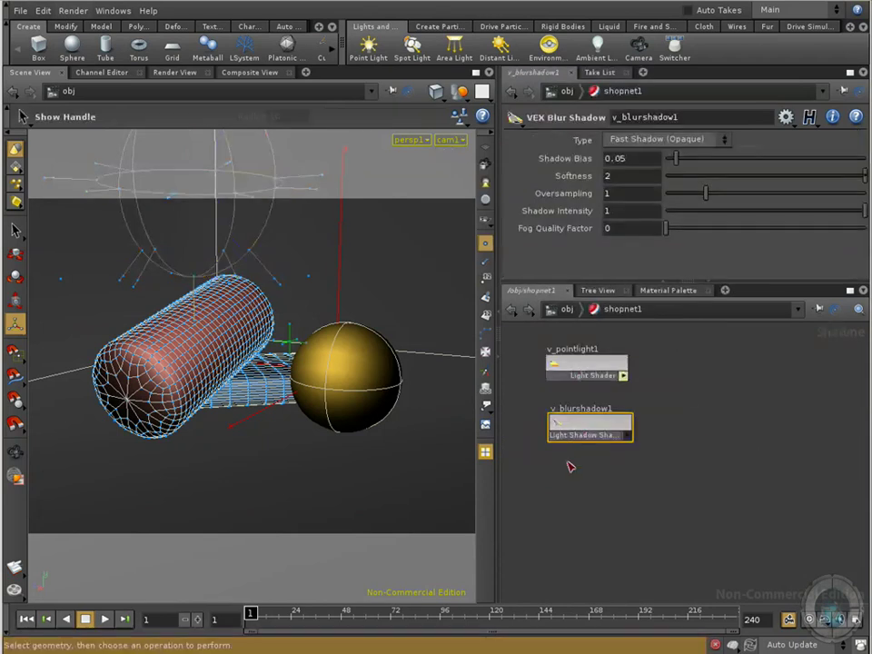
pyautogui.click(585, 402)
pyautogui.press('l')
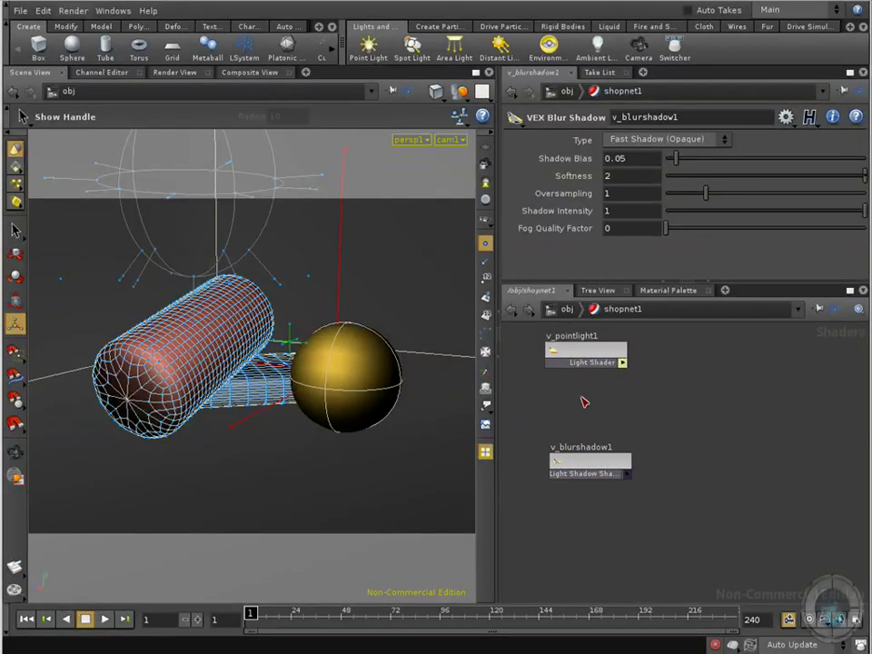
# Add a VEX Global Illumination shader, v_gilight1, using Ambient Occlusion at sampling quality 256
pyautogui.press('Tab')
pyautogui.moveTo(642, 392)
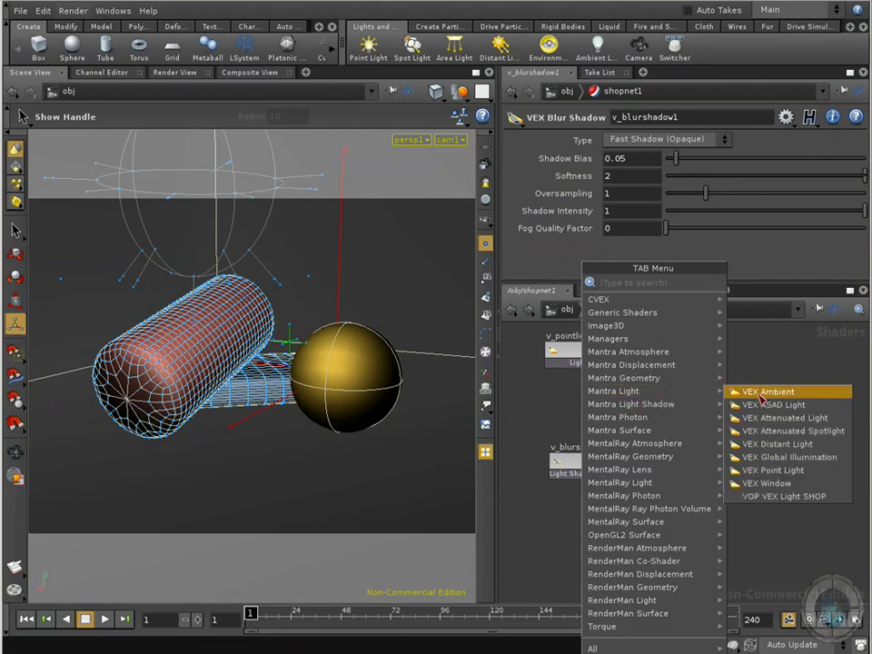
pyautogui.click(773, 444)
pyautogui.click(601, 410)
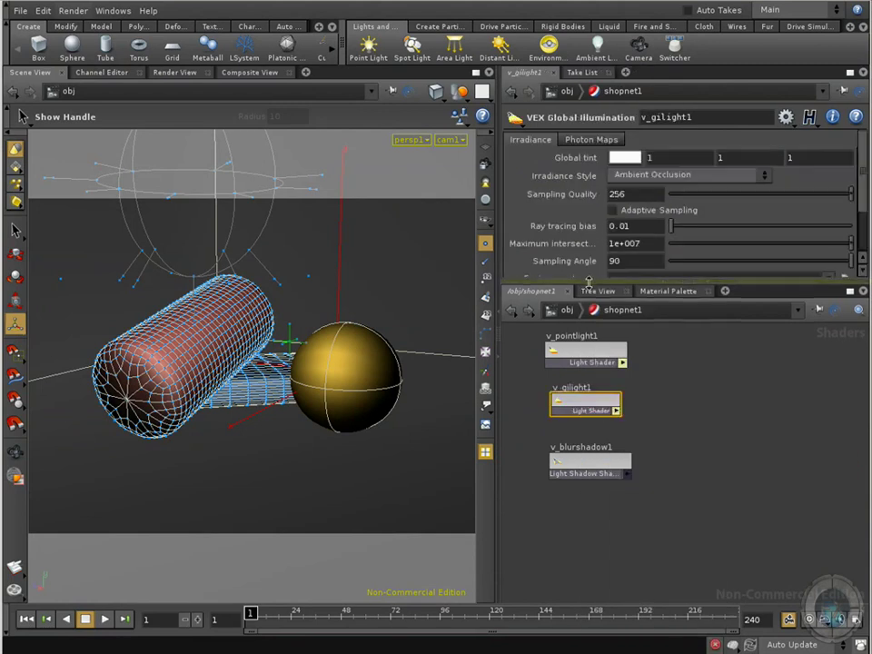
pyautogui.moveTo(636, 283); pyautogui.dragTo(636, 301)
pyautogui.moveTo(662, 369); pyautogui.dragTo(544, 482)
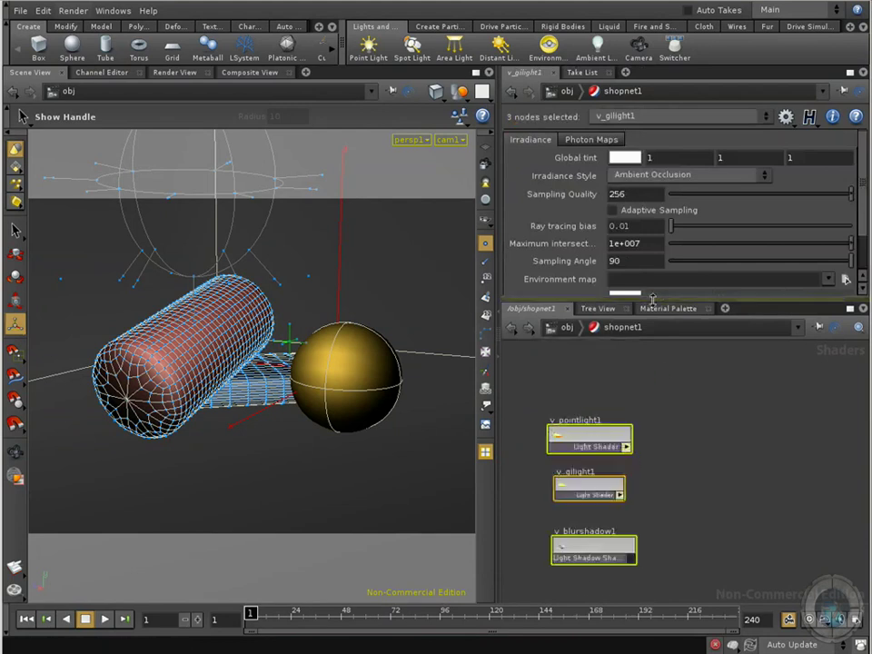
pyautogui.moveTo(656, 303); pyautogui.dragTo(653, 360)
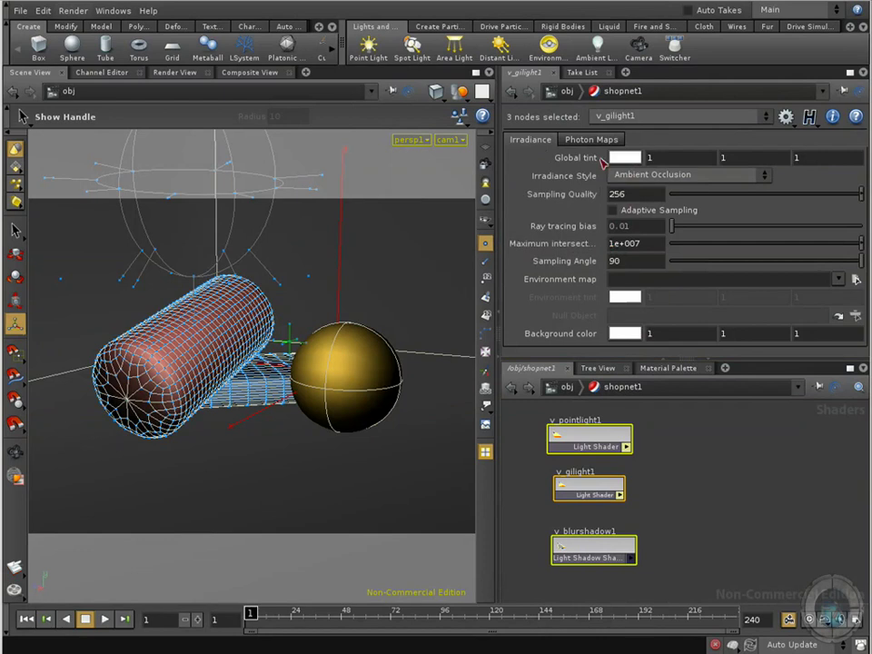
pyautogui.click(578, 140)
pyautogui.click(530, 141)
# Stack v_pointlight1, v_gilight1 and v_blurshadow1 vertically in that order
pyautogui.click(679, 409)
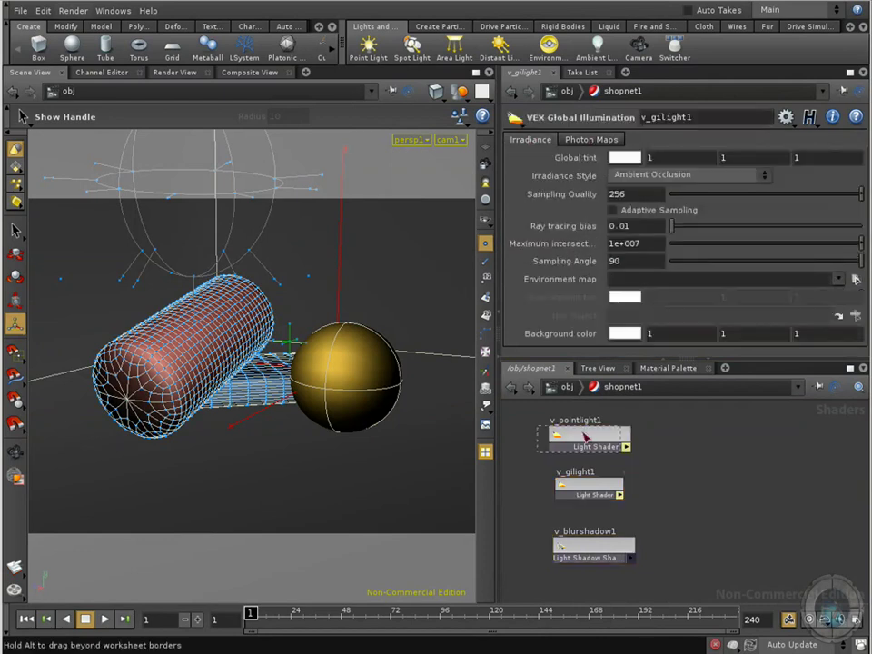
pyautogui.moveTo(595, 445); pyautogui.dragTo(584, 445)
pyautogui.moveTo(607, 494); pyautogui.dragTo(593, 482)
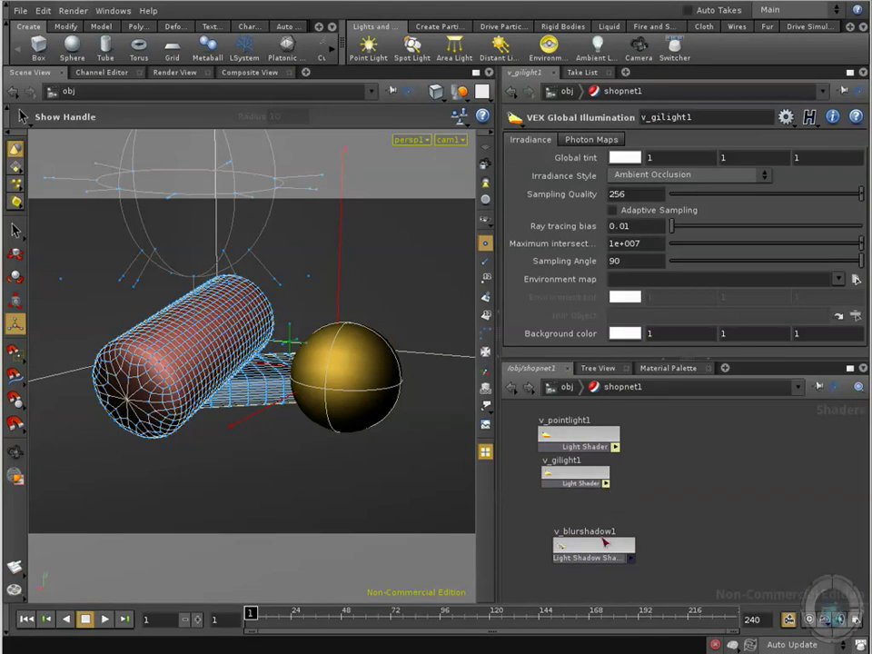
pyautogui.moveTo(596, 548); pyautogui.dragTo(582, 517)
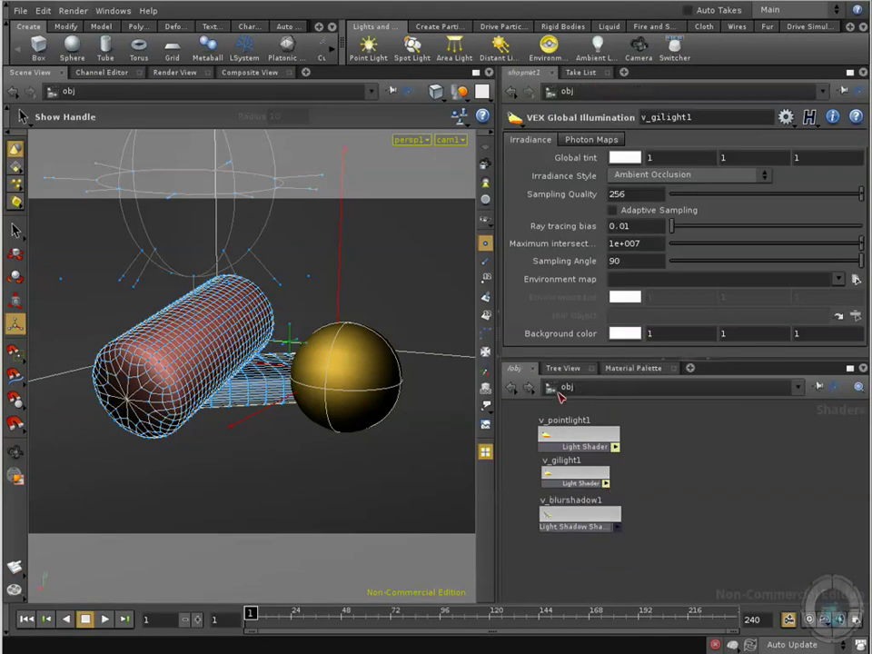
# Back at object level, assign v_gilight1 as light1's light shader
pyautogui.press('u')
pyautogui.moveTo(703, 462); pyautogui.dragTo(704, 463)
pyautogui.click(843, 229)
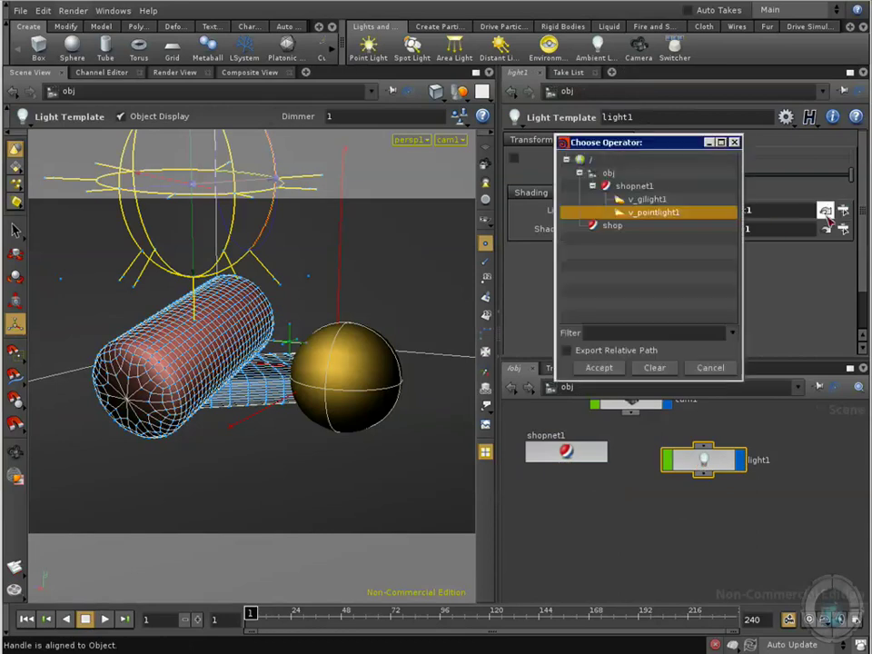
pyautogui.click(634, 203)
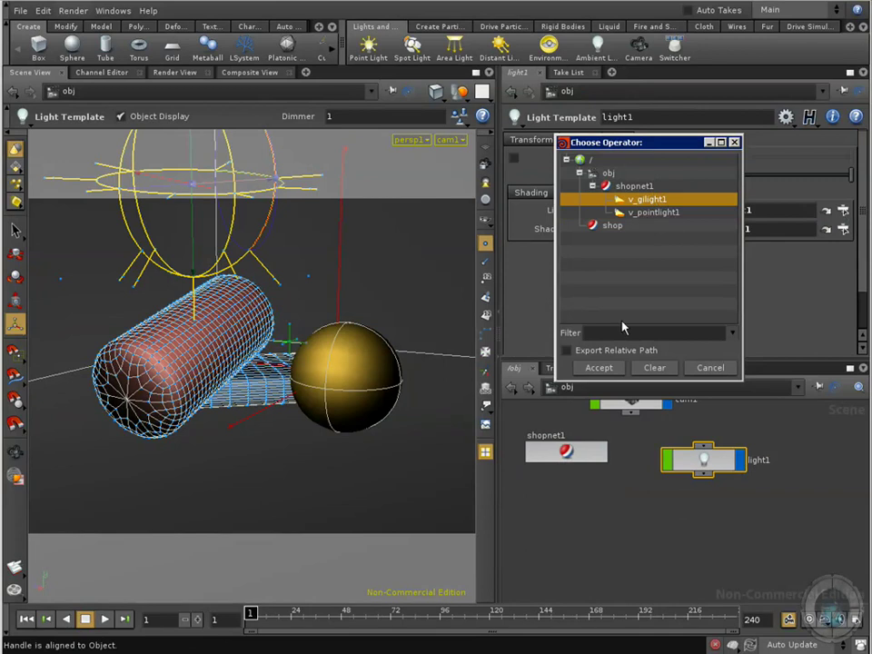
pyautogui.click(607, 368)
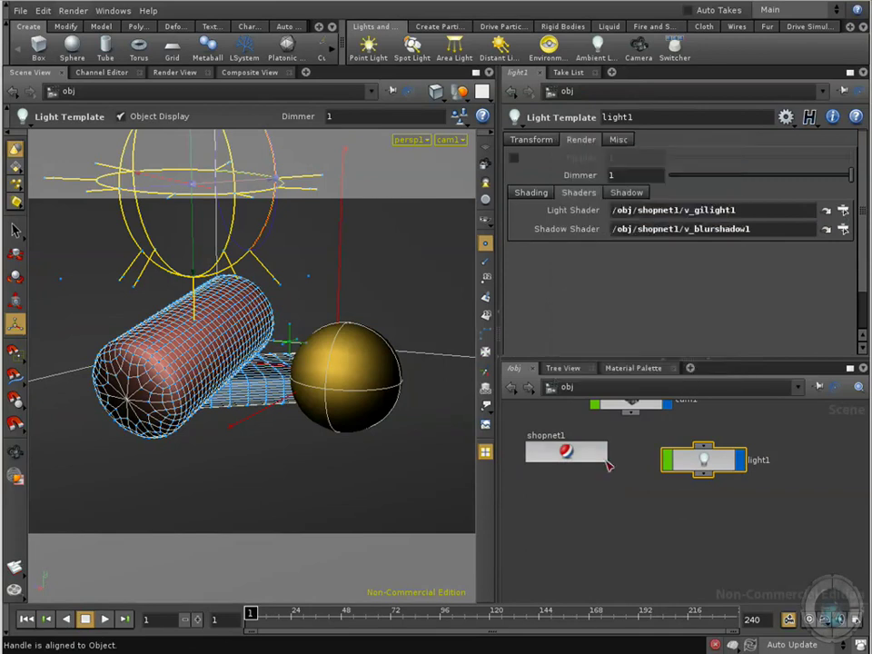
# In shopnet1, set v_blurshadow1 to softness 3, bias 0.467, oversampling 2.04, intensity 0.774
pyautogui.doubleClick(572, 454)
pyautogui.click(577, 516)
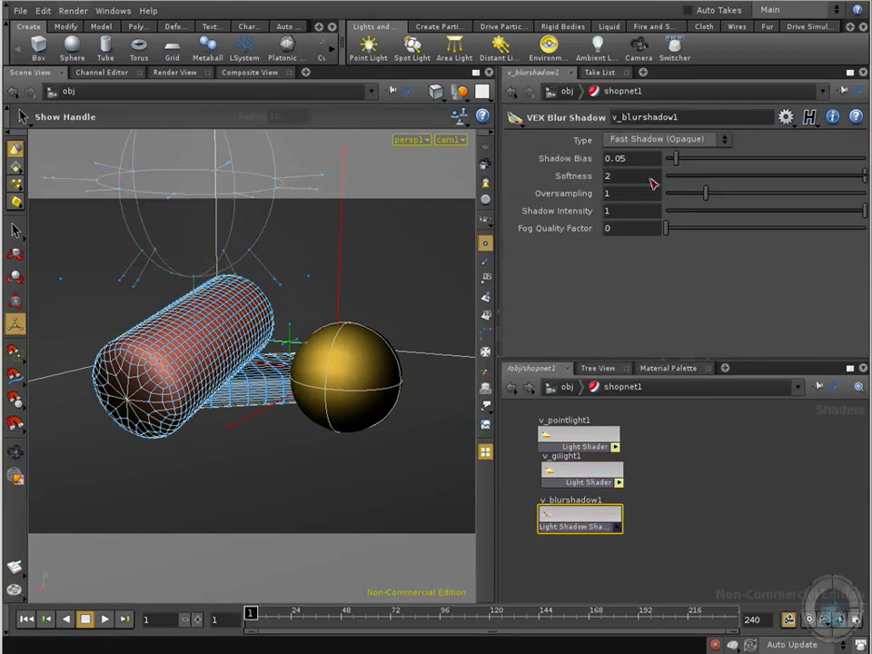
pyautogui.click(605, 179)
pyautogui.press('Return')
pyautogui.click(760, 160)
pyautogui.click(731, 194)
pyautogui.moveTo(731, 196); pyautogui.dragTo(750, 196)
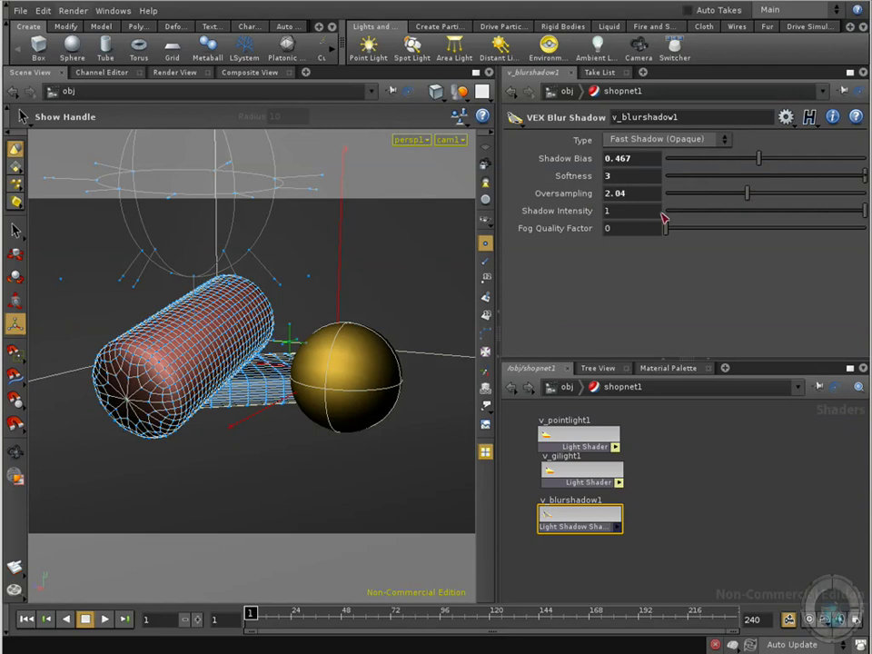
pyautogui.moveTo(806, 211)
pyautogui.mouseDown()
pyautogui.moveTo(836, 212)
pyautogui.moveTo(820, 213)
pyautogui.mouseUp()
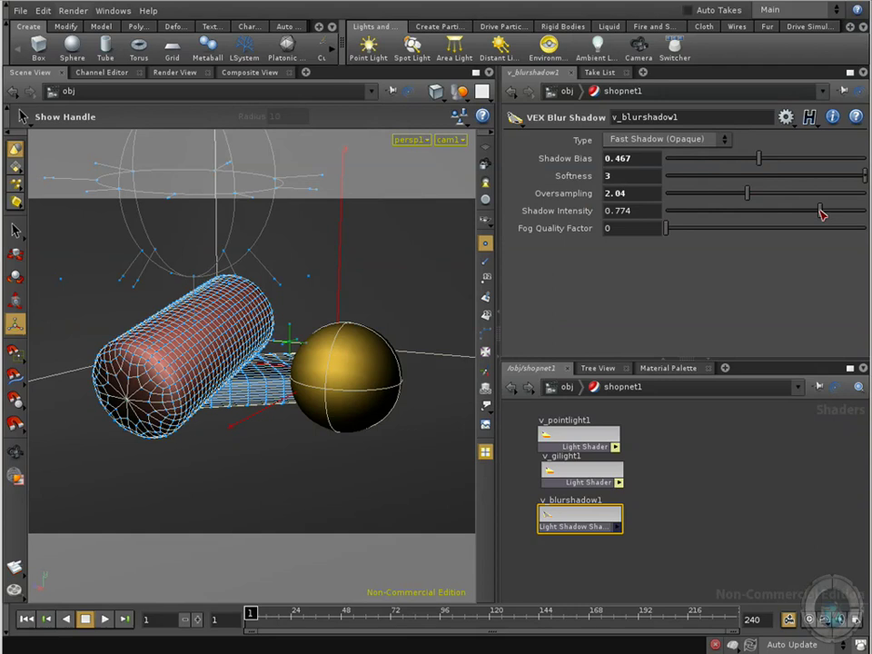
# Return to /obj and pan and zoom the network view to bring cam1 into view
pyautogui.click(568, 387)
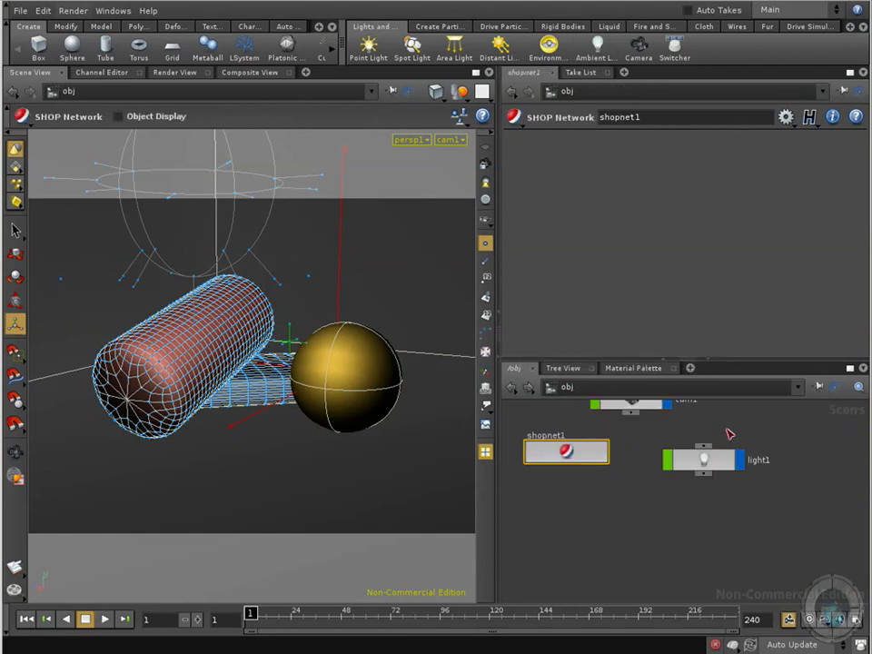
pyautogui.moveTo(741, 427); pyautogui.dragTo(721, 488, button='middle')
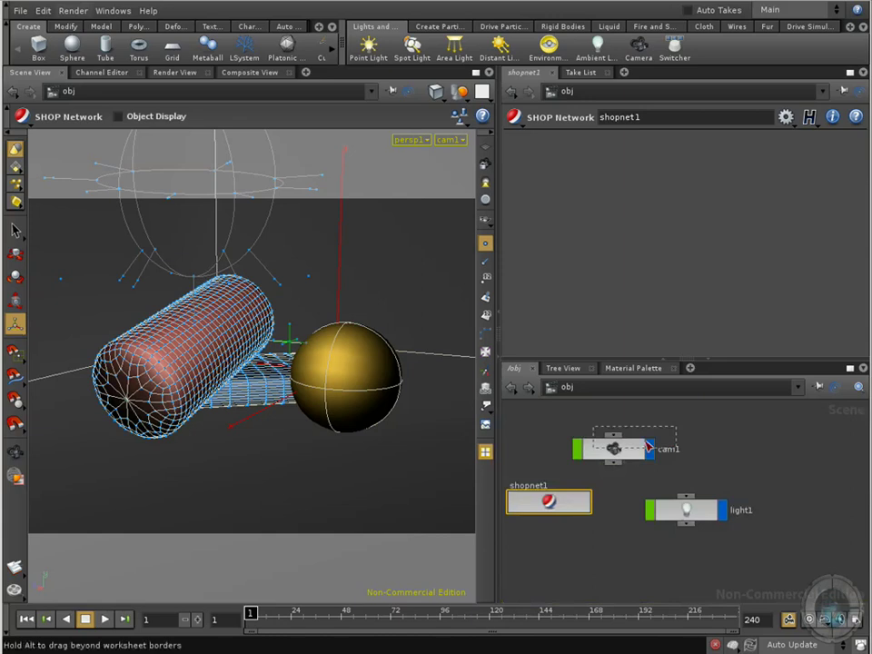
pyautogui.scroll(-1, 751, 468)
pyautogui.scroll(-3, 748, 438)
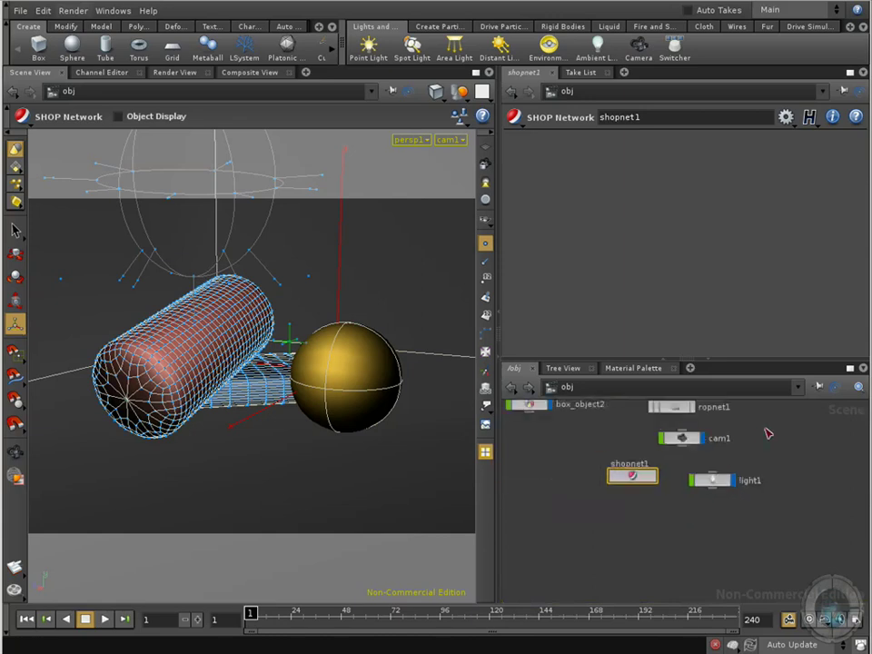
pyautogui.moveTo(680, 466); pyautogui.dragTo(679, 450, button='middle')
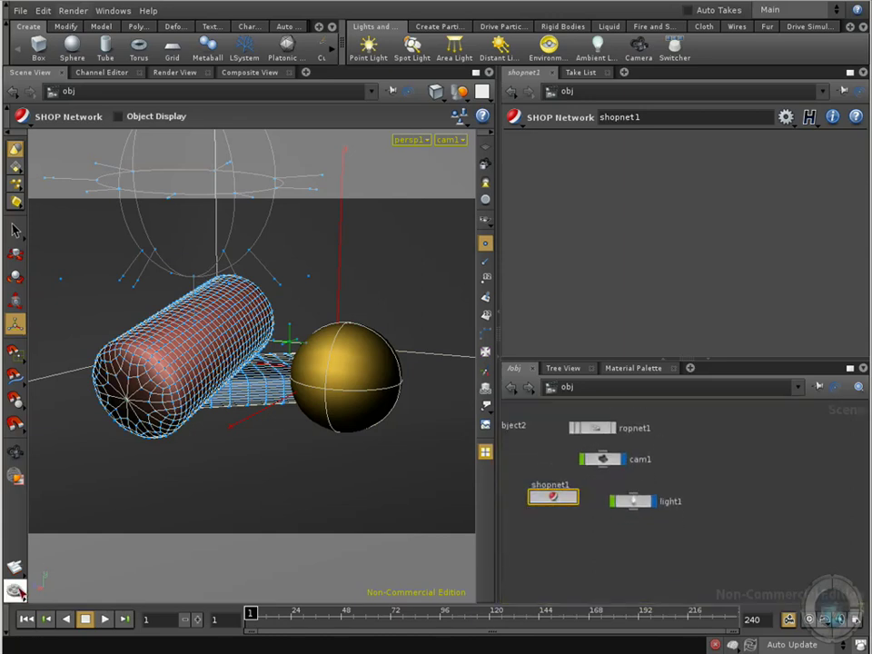